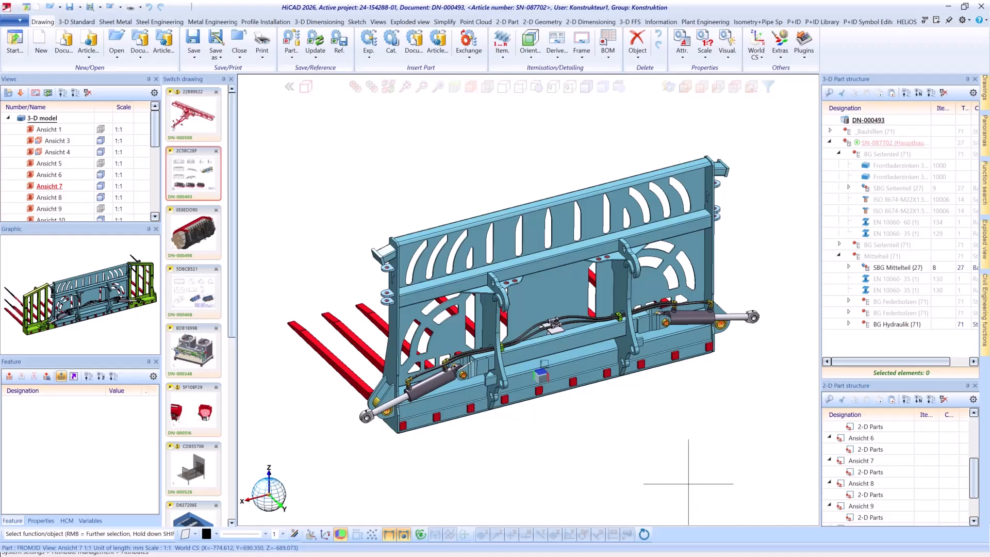
- Save the current part visibility of the active 3-D view and display the complete main assembly
right_click(658, 424)
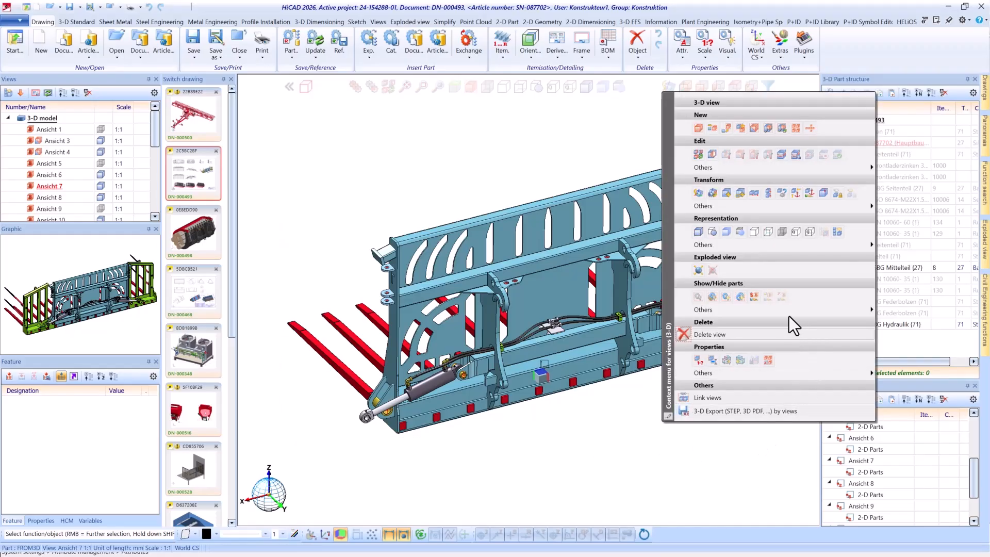
left_click(754, 297)
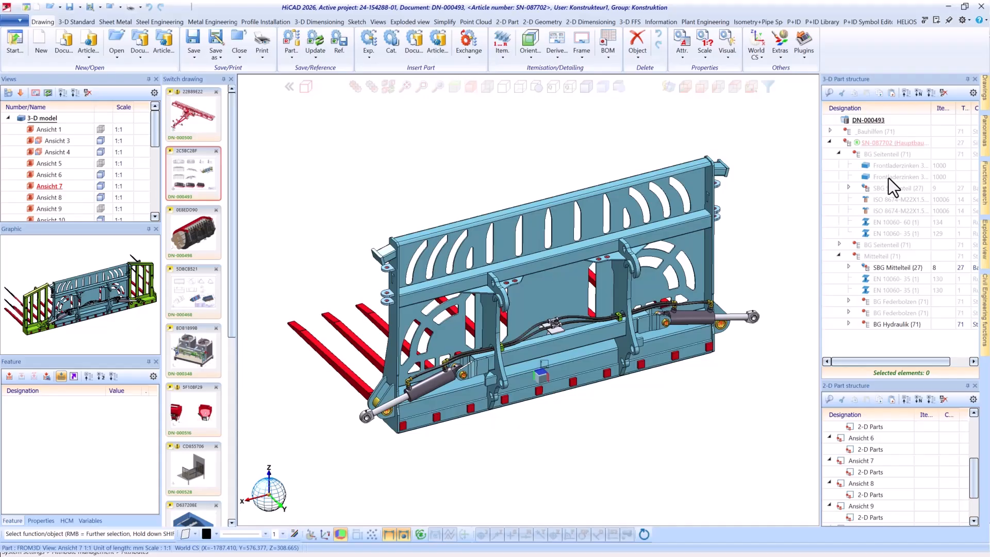
right_click(884, 142)
left_click(751, 214)
scroll(604, 320, "down", 3)
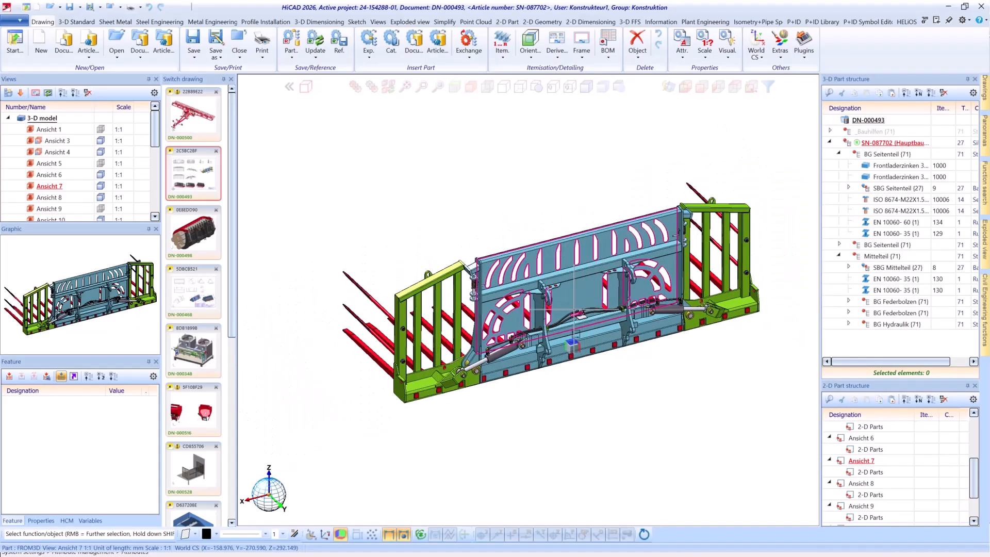
- Restore the saved part visibility in the 3-D view of the complete main assembly
middle_click_drag(600, 322, 691, 320)
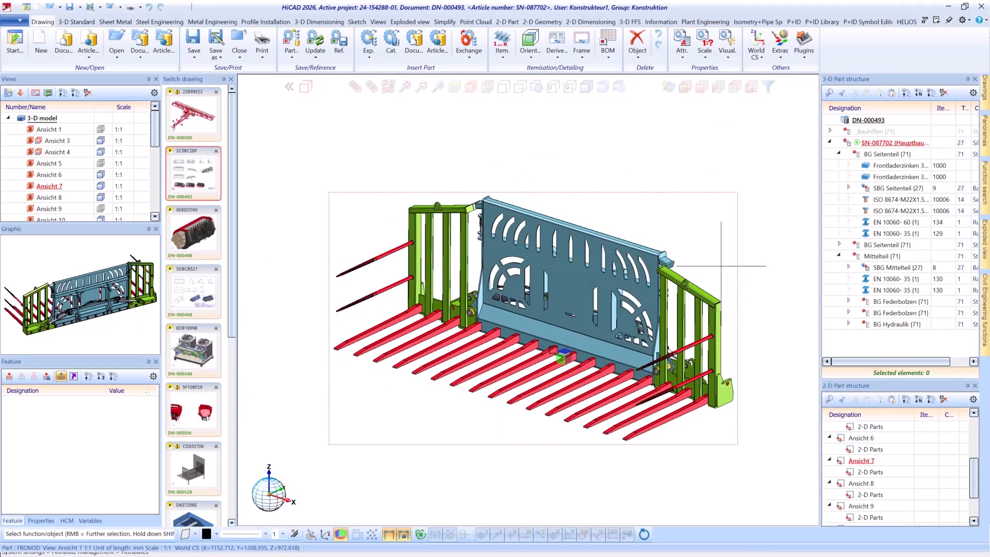
right_click(730, 224)
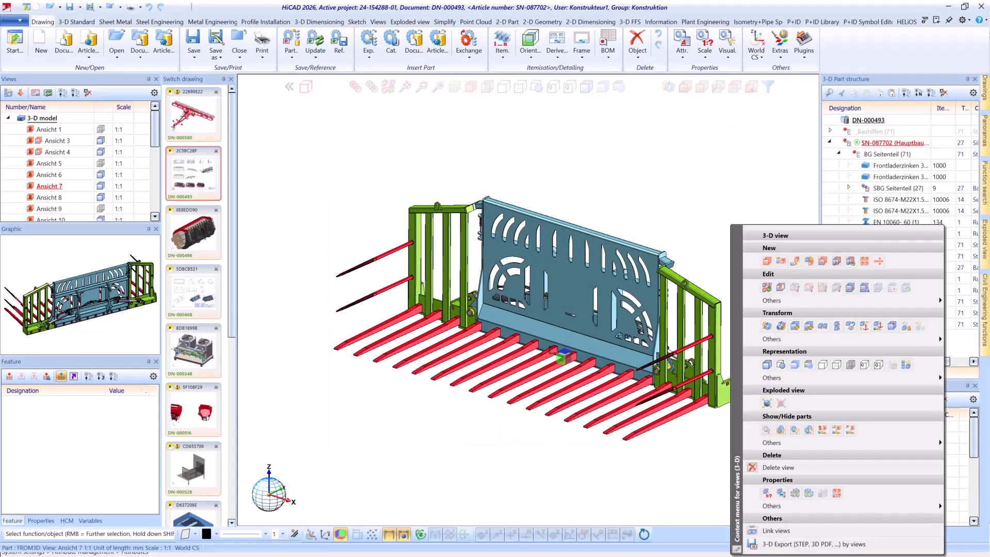
left_click(848, 429)
- Hide the hydraulic assembly BG Hydraulik with its cylinders and hoses in the 3-D view
middle_click_drag(623, 312, 533, 322)
scroll(801, 332, "up", 3)
scroll(746, 299, "up", 2)
right_click(745, 299)
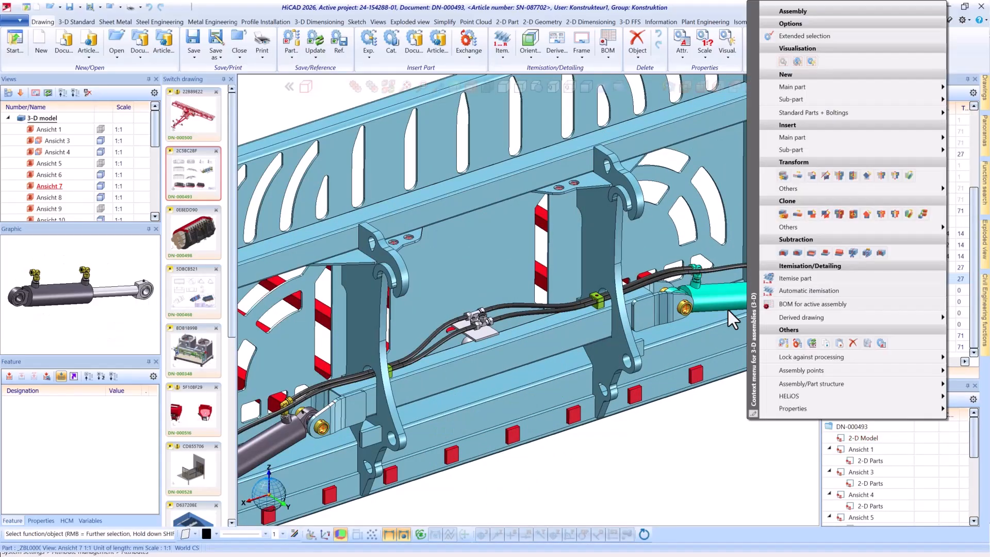
left_click(865, 227)
right_click(891, 212)
left_click(740, 224)
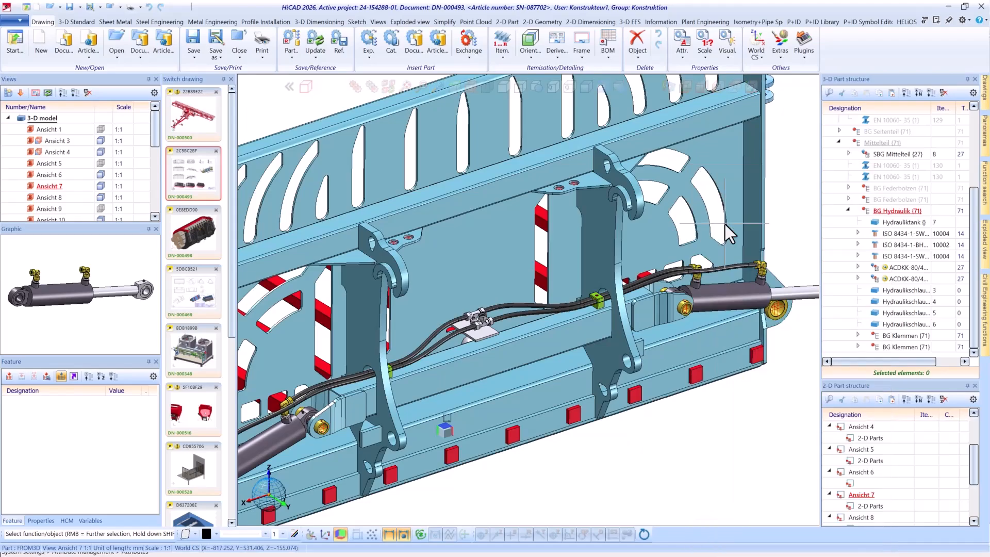
- Save the view's part visibility with the hydraulic assembly hidden
scroll(766, 253, "down", 5)
right_click(765, 252)
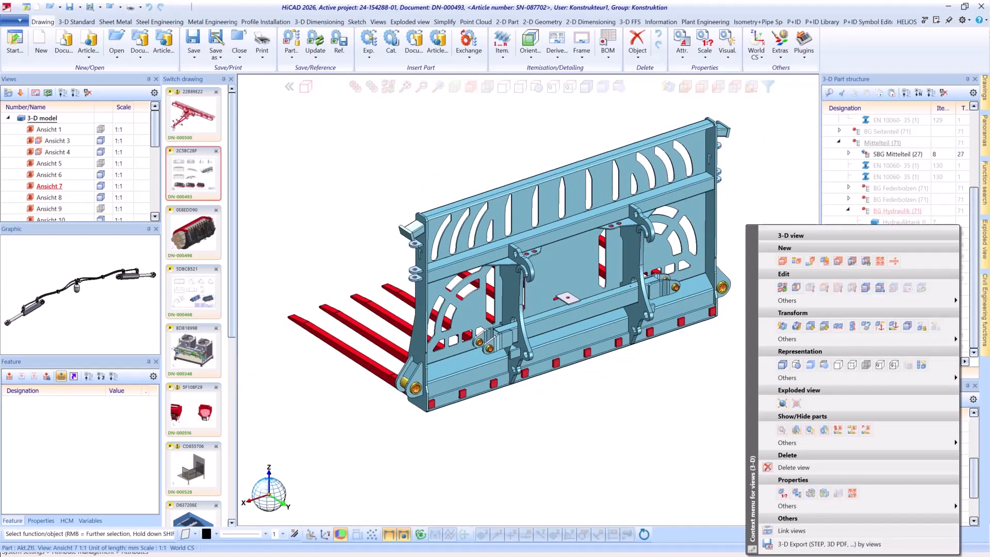
left_click(837, 433)
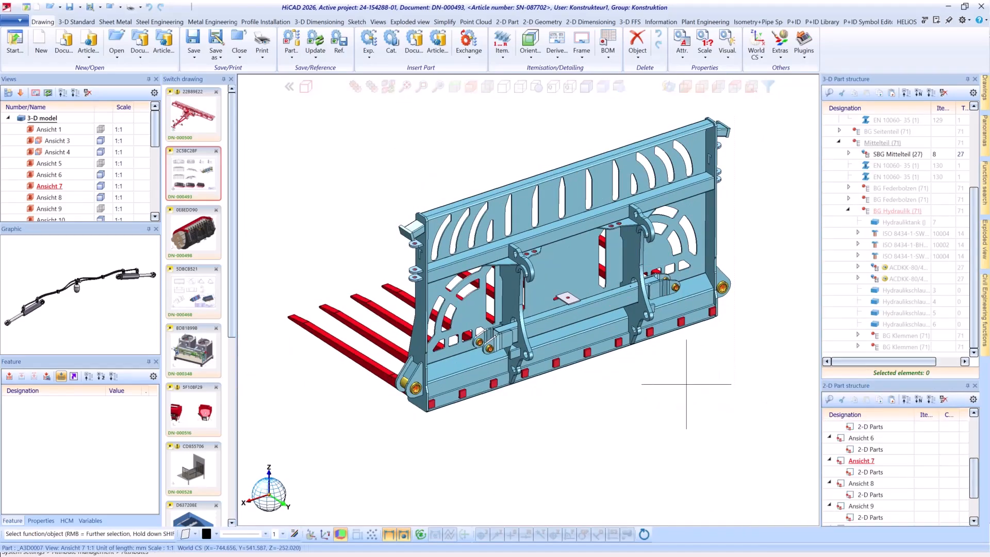
- Isolate the collapsed BG Seitenteil side assembly listed before Mittelteil, and restore the view's saved part visibility
scroll(708, 367, "down", 2)
scroll(749, 348, "up", 2)
scroll(886, 165, "up", 2)
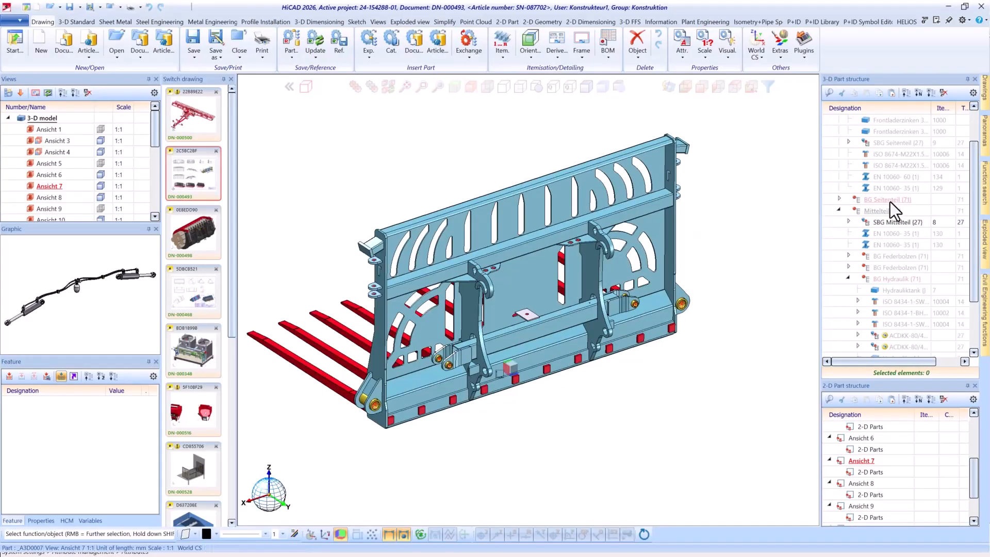
right_click(890, 202)
left_click(751, 224)
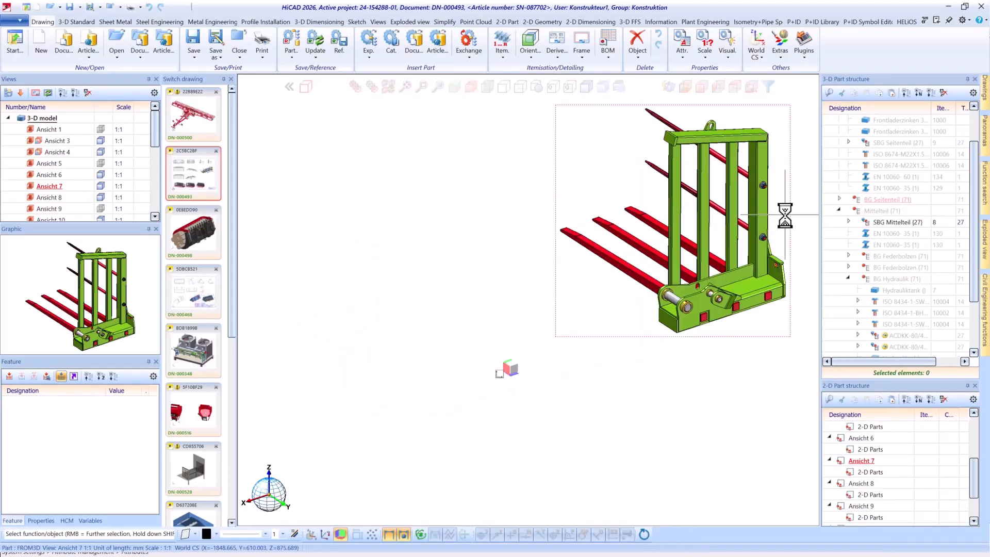
right_click(596, 343)
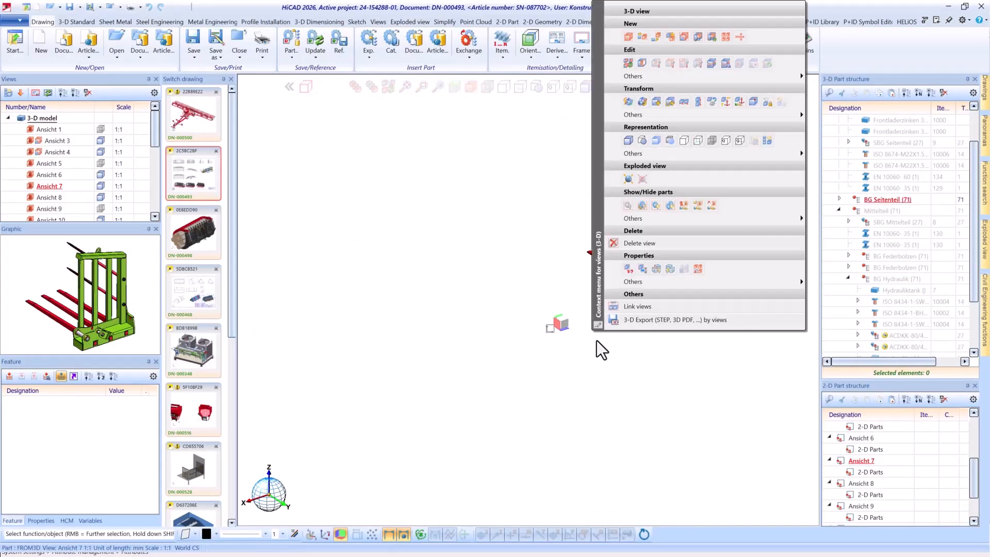
left_click(697, 206)
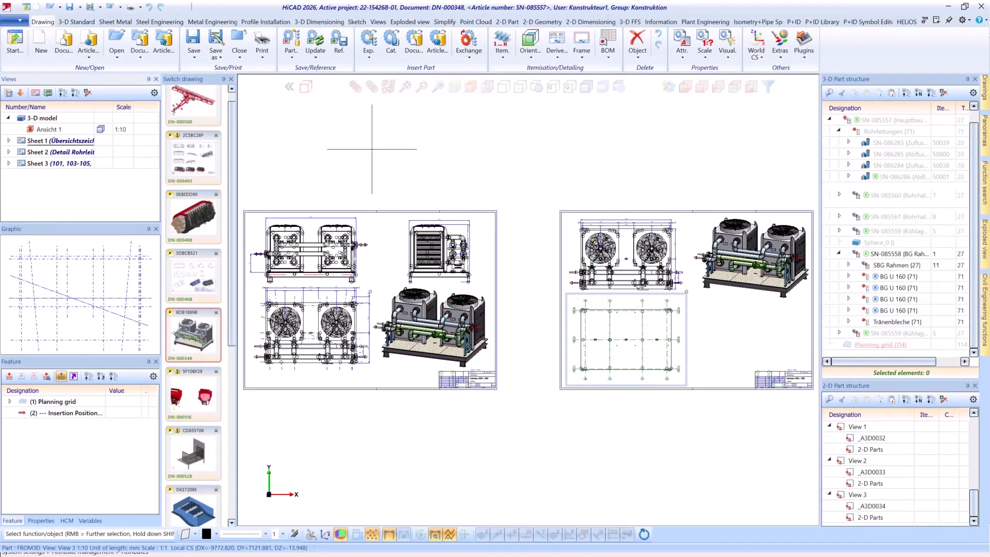
- Duplicate Sheet 1 together with its views
right_click(40, 142)
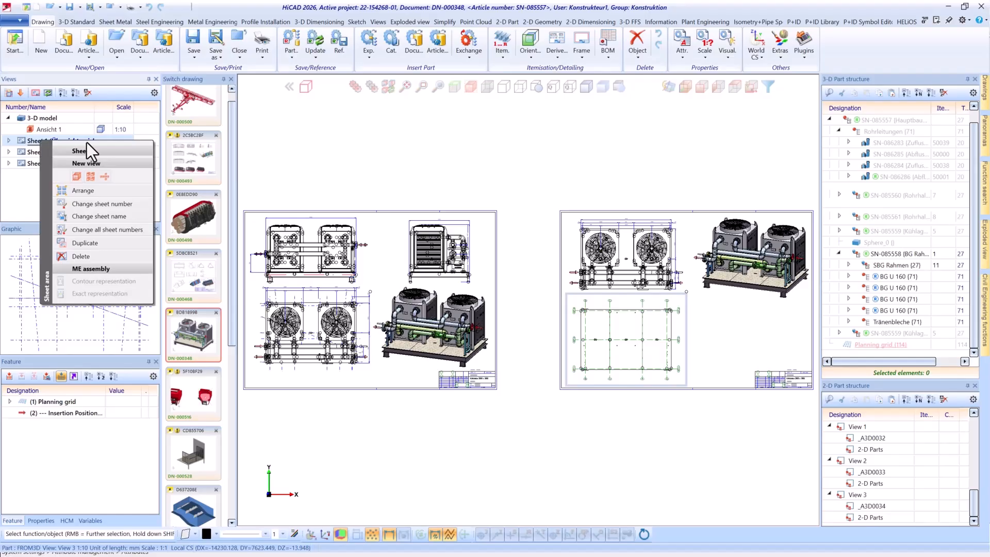
left_click(106, 244)
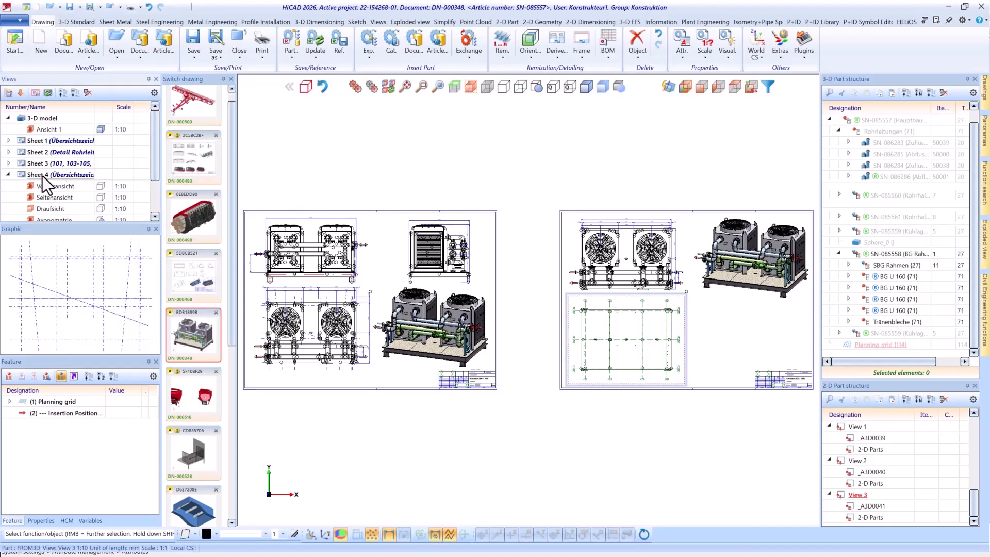
scroll(446, 155, "down", 1)
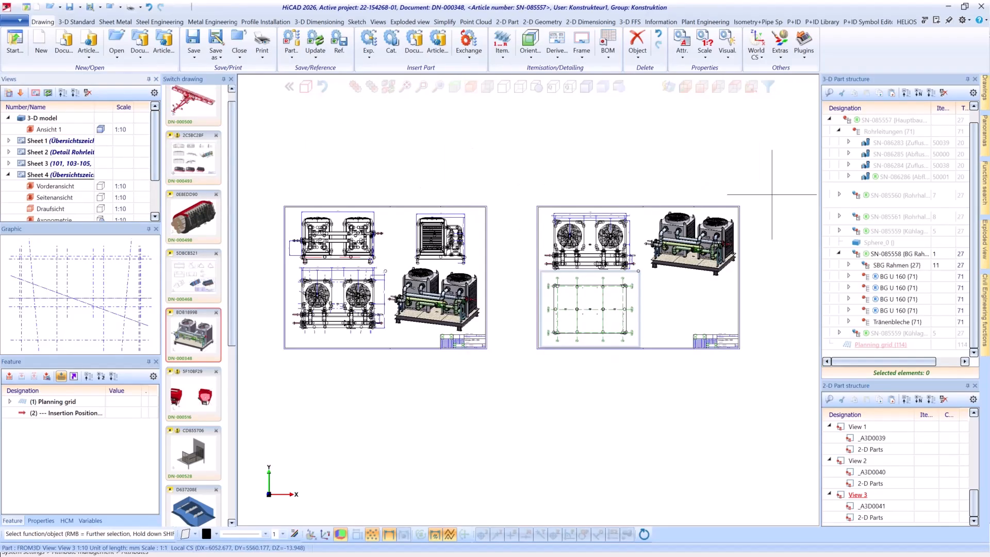
- Delete the second drawing frame around View 1, View 2 and View 3 on the duplicated sheet
scroll(776, 206, "up", 1)
right_click(728, 312)
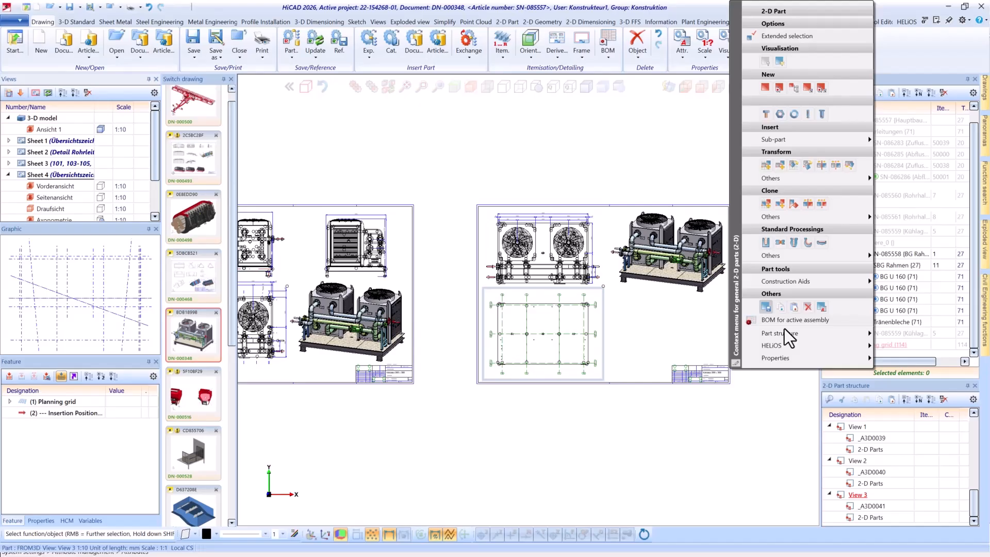
left_click(808, 308)
- Select View 1, View 2 and View 3 on Sheet 4 and delete them together
left_click(706, 203)
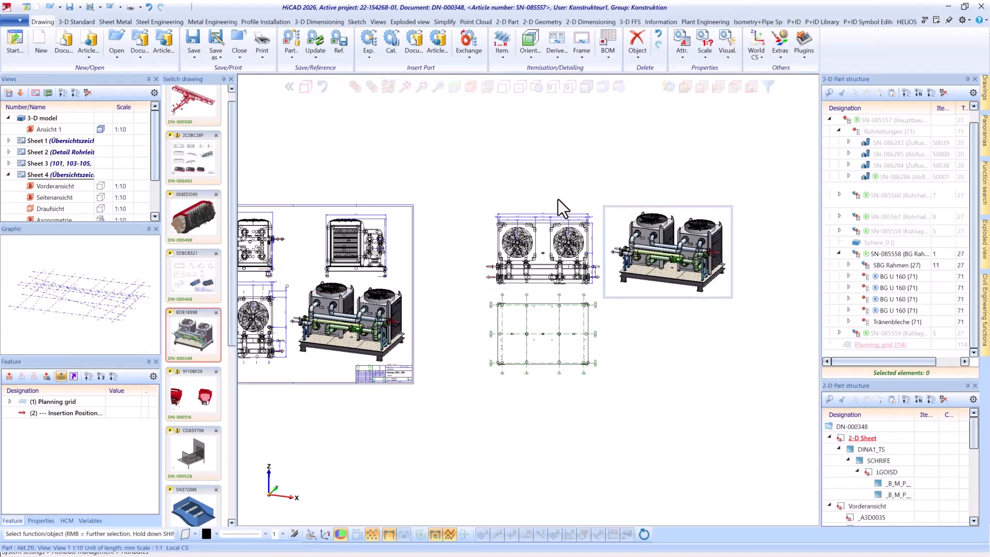
left_click(558, 200, "ctrl")
left_click(478, 331, "ctrl")
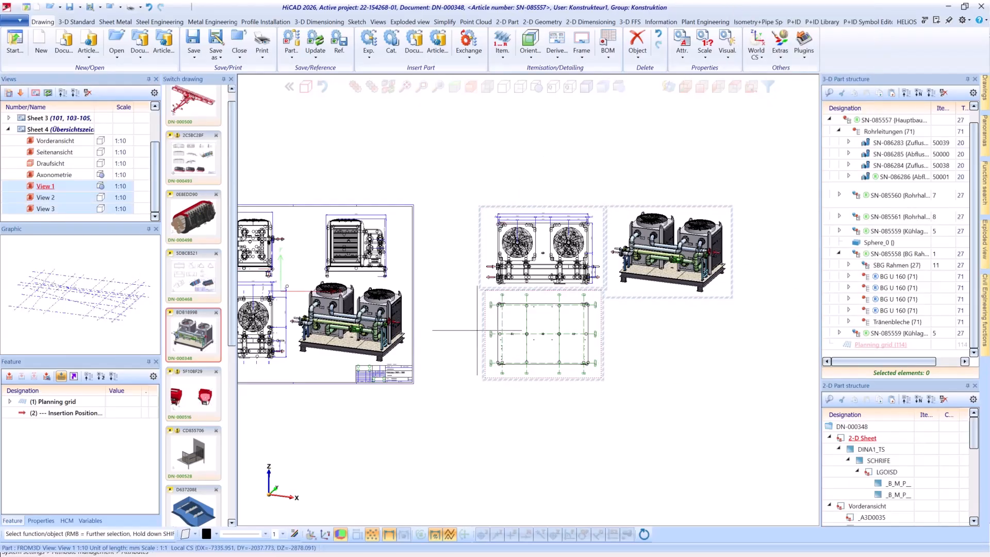
right_click(526, 341)
left_click(569, 506)
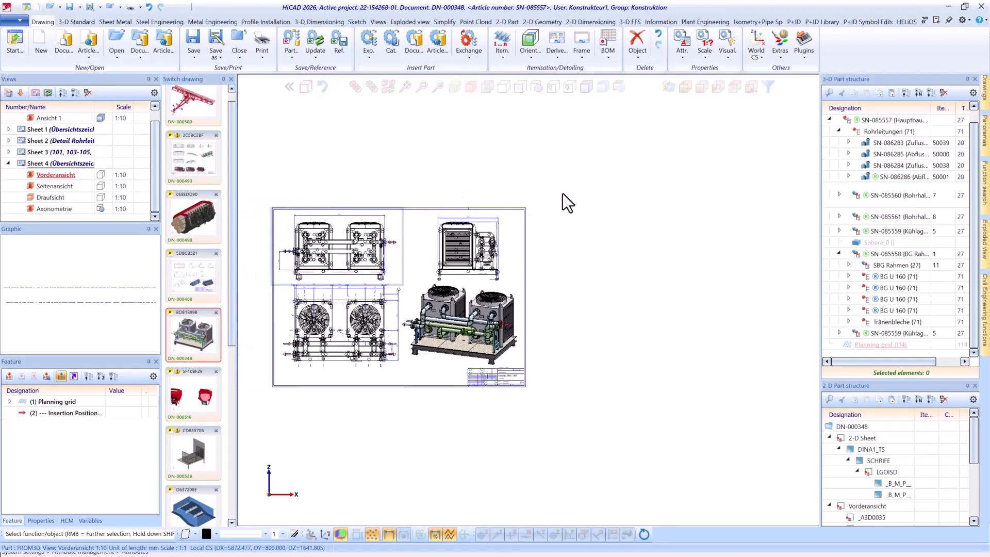
left_click(409, 91)
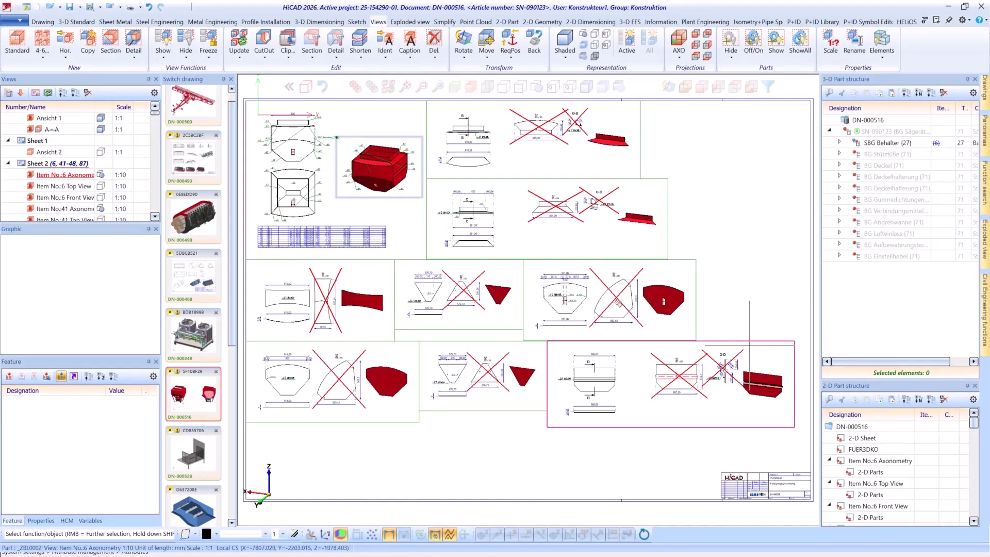
- Update the crossed-out views on the drawing sheet and look through the available view update commands
right_click(693, 426)
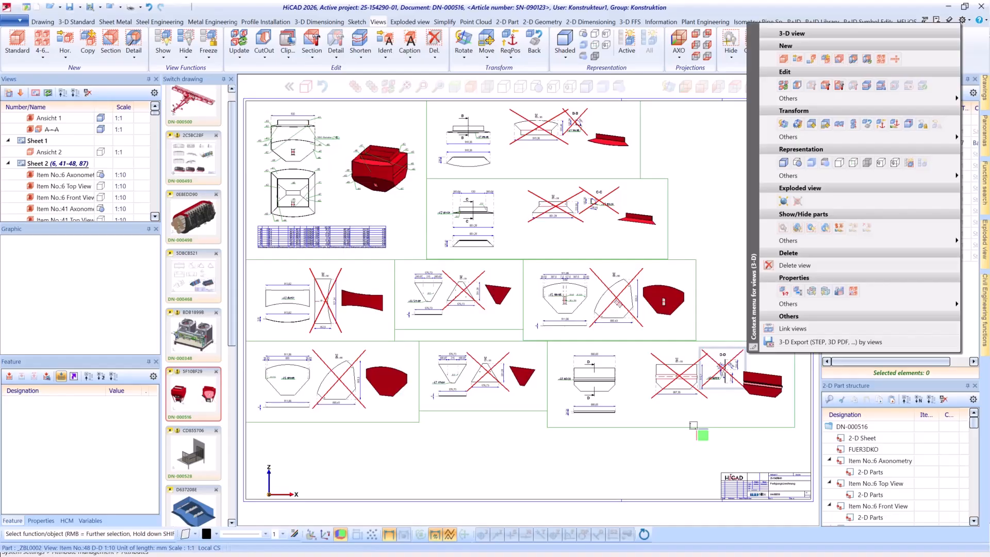
left_click(785, 88)
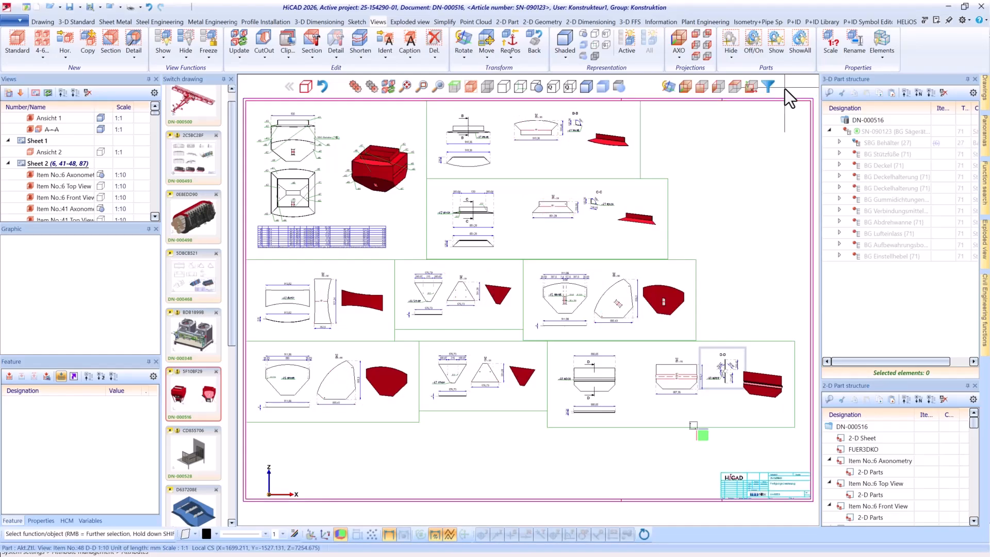
left_click(389, 87)
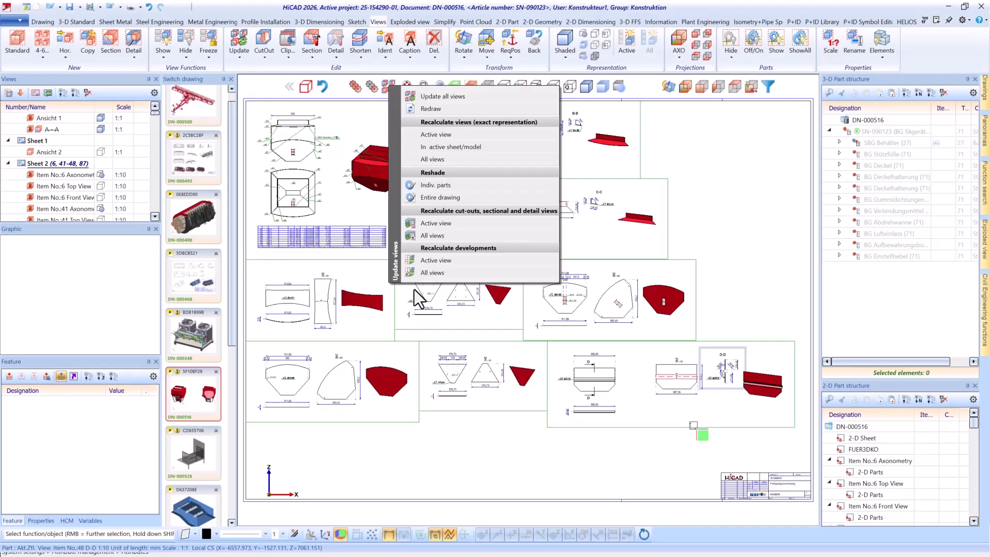
left_click(758, 248)
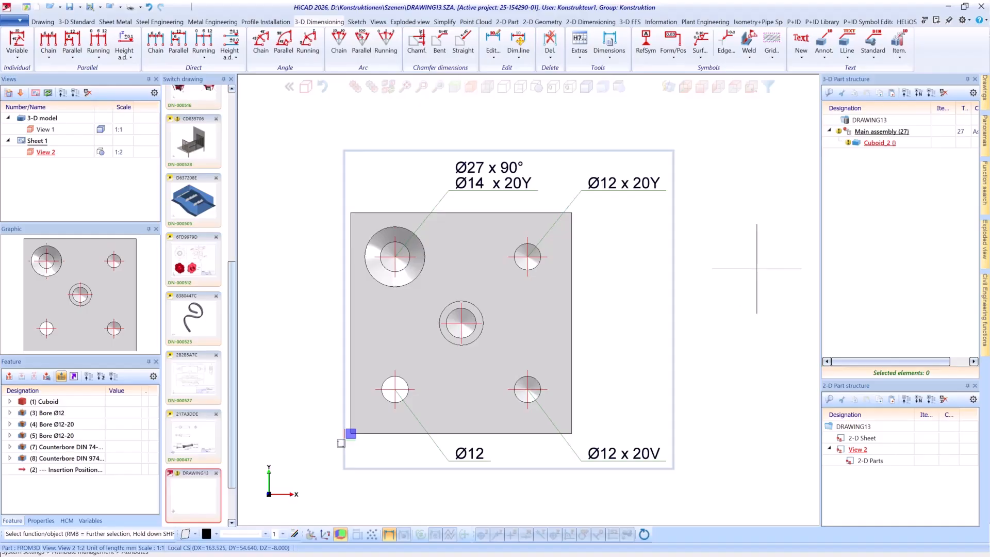
- Annotate the plate's central counterbore with its hole callout, Ø20 x 8U over Ø14 x 30V, placed beside the plate
left_click(880, 42)
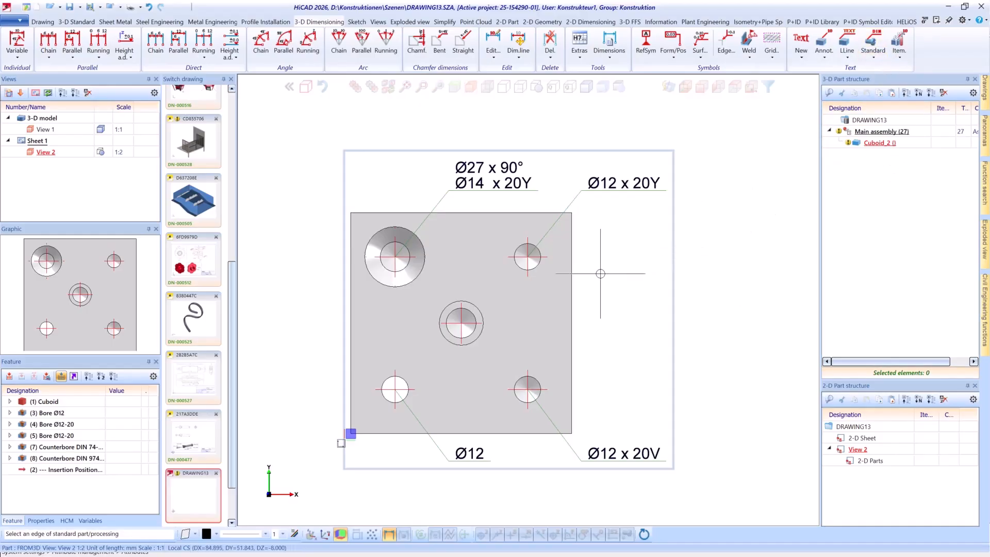
left_click(476, 309)
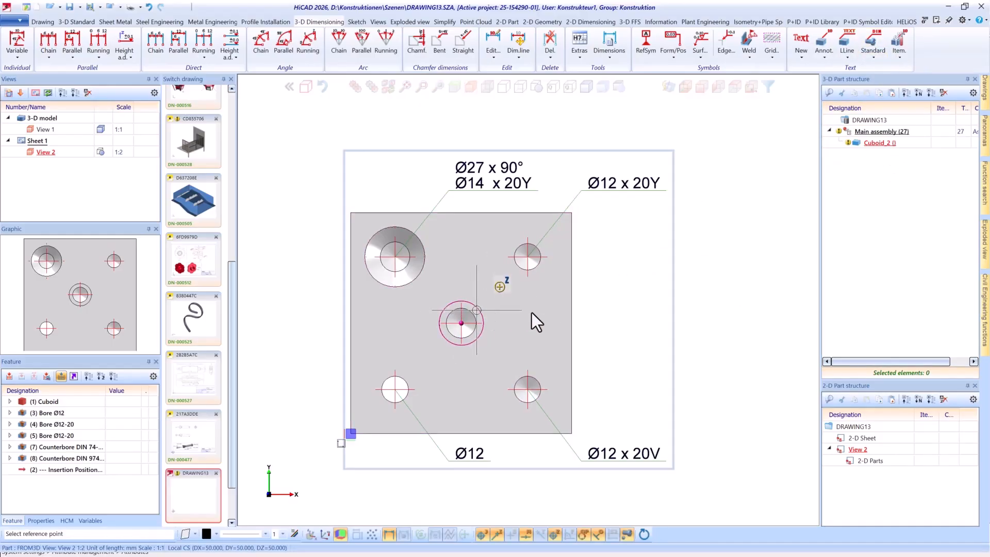
left_click(699, 276)
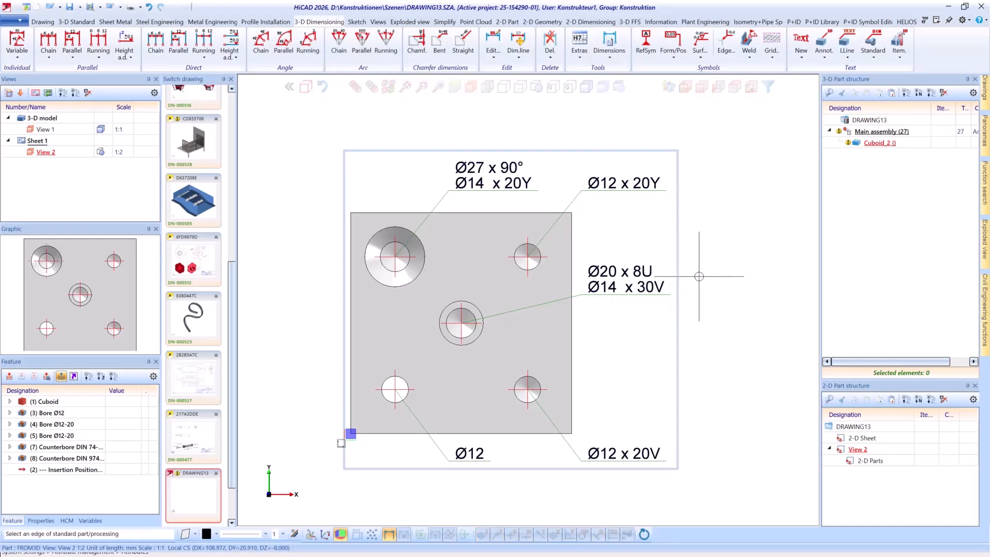
key("Escape")
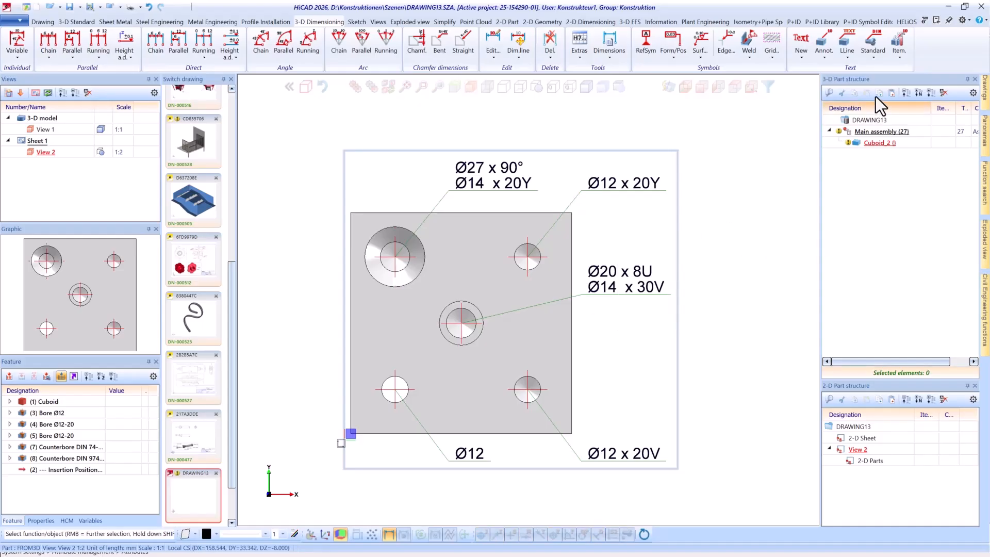
- Set the annotation of countersunk and blind holes to follow DIN ISO 129-1
left_click(880, 60)
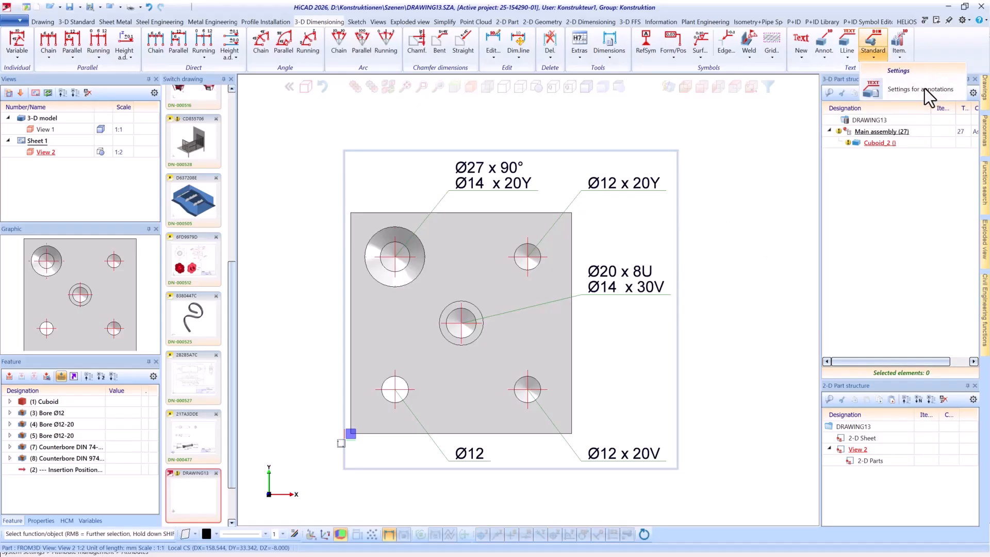
left_click(875, 94)
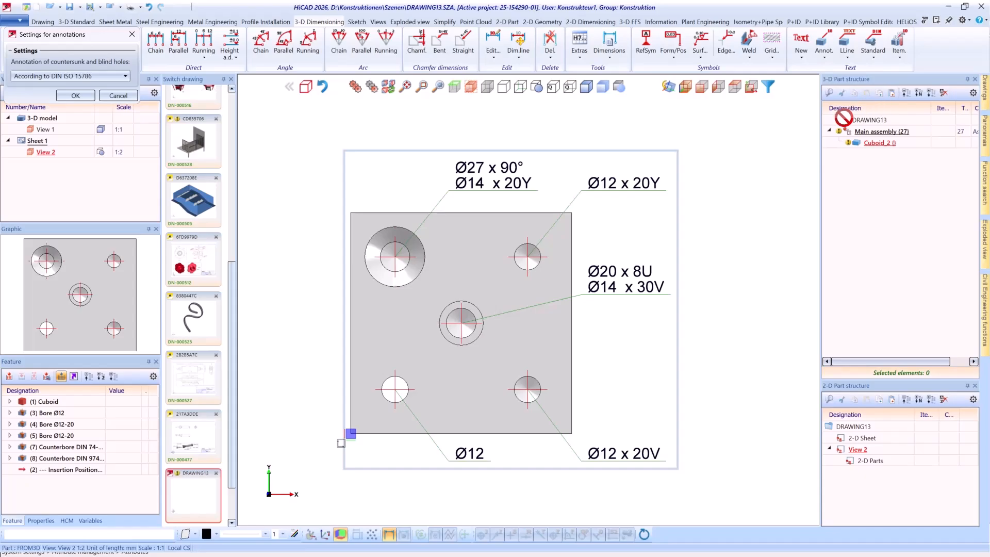
left_click(126, 77)
left_click(113, 98)
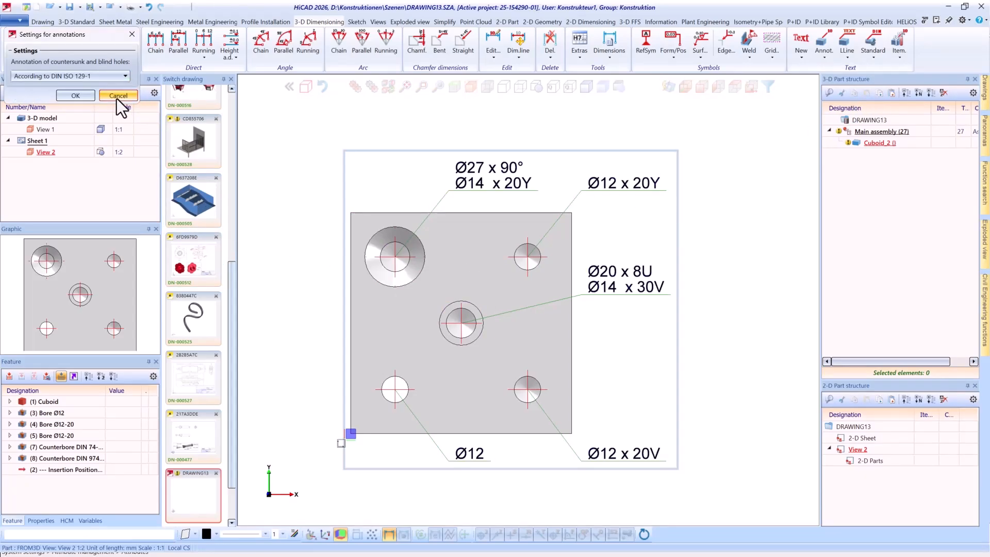
left_click(75, 96)
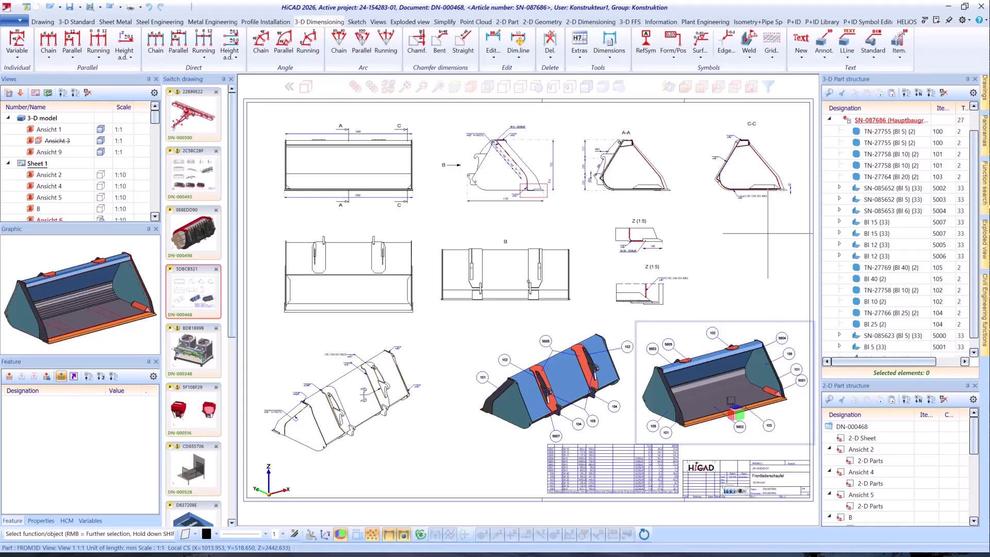
- Delete the weld annotation beside the lower Z (1:5) detail view on the bucket drawing
left_click(551, 42)
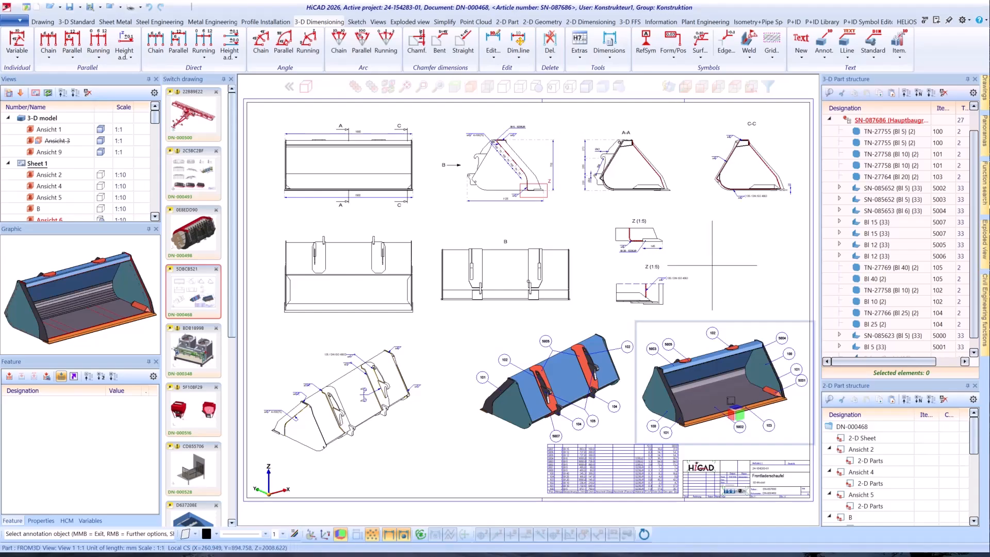
left_click(675, 279)
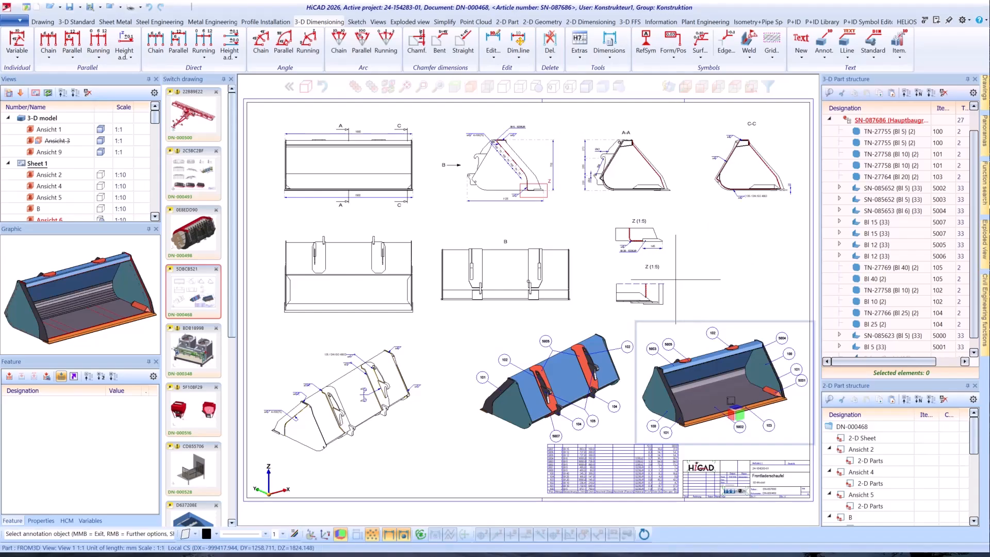
- Delete the BI 5 - S235JR annotation and the chain dimension along the sloping plate in the bucket's side view
left_click(710, 332)
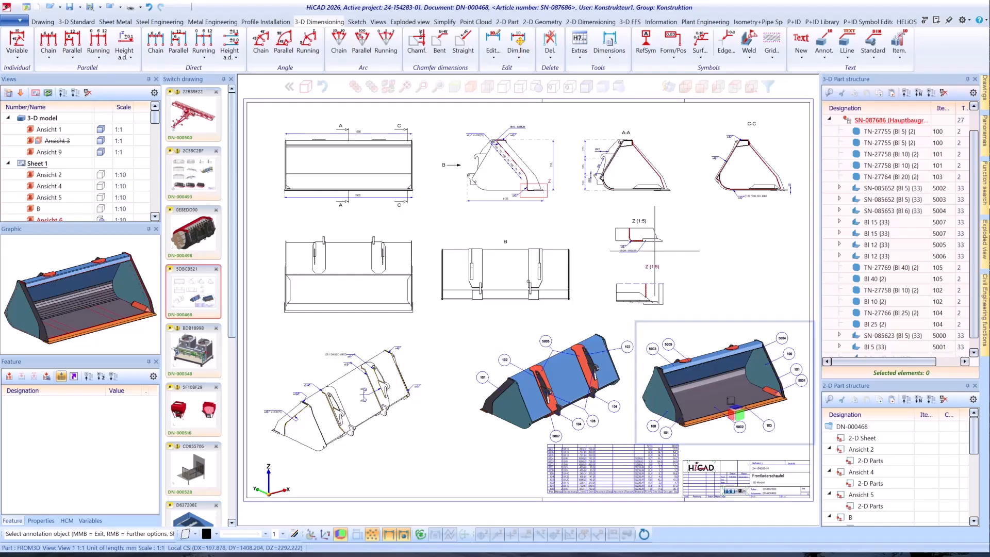
scroll(522, 122, "up", 5)
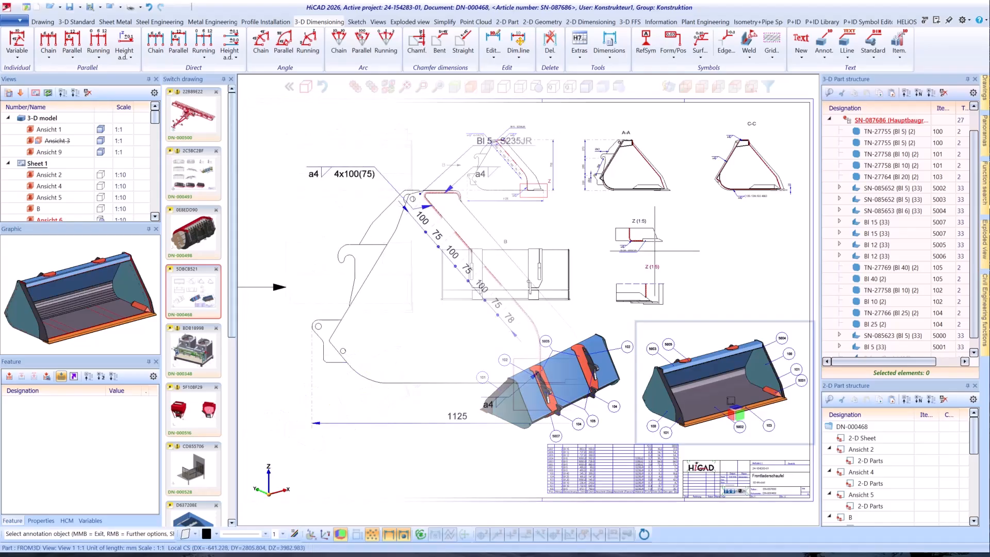
left_click(490, 166)
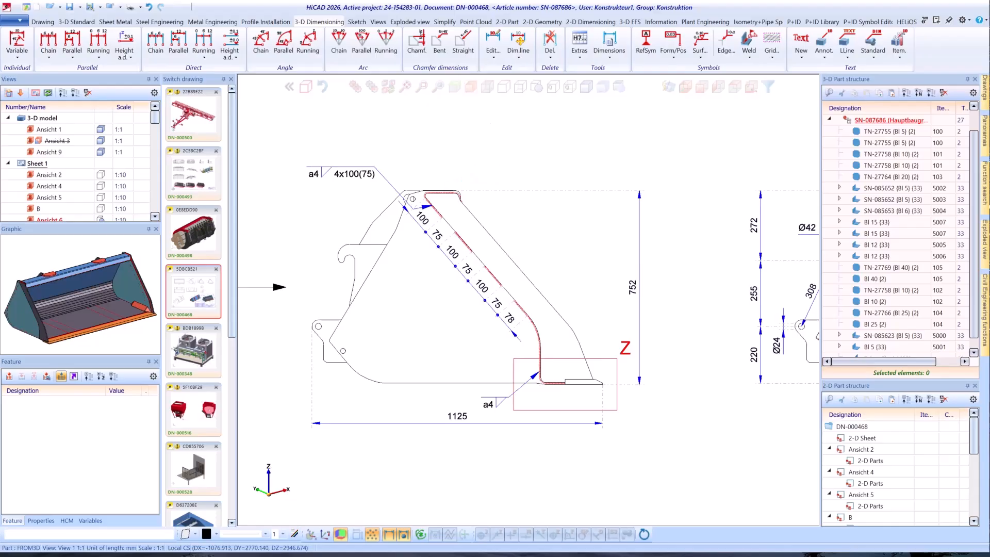
left_click(453, 256)
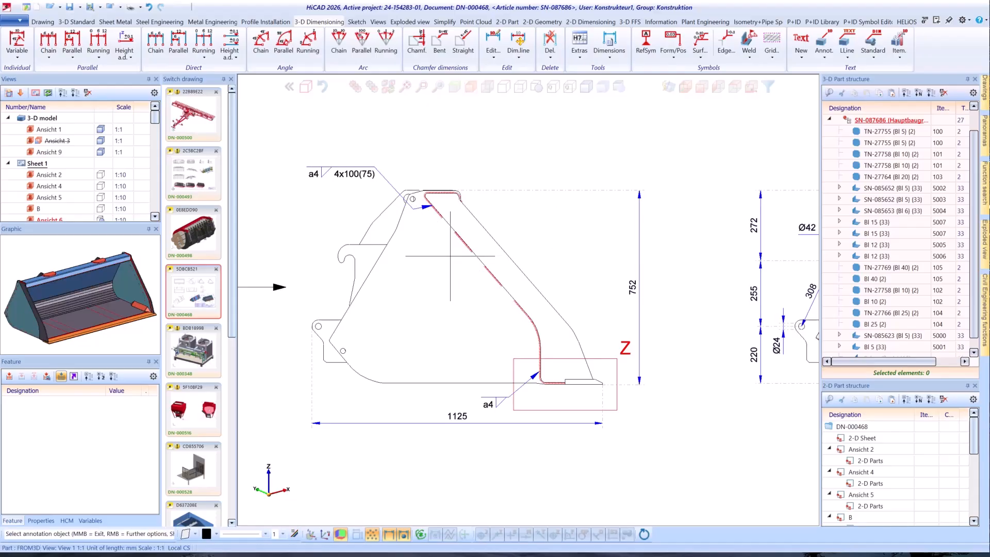
- Delete all remaining dimensions and weld annotations of the bucket's side view together with one selection window, and end the deletion
scroll(450, 256, "down", 2)
left_click_drag(652, 132, 314, 418)
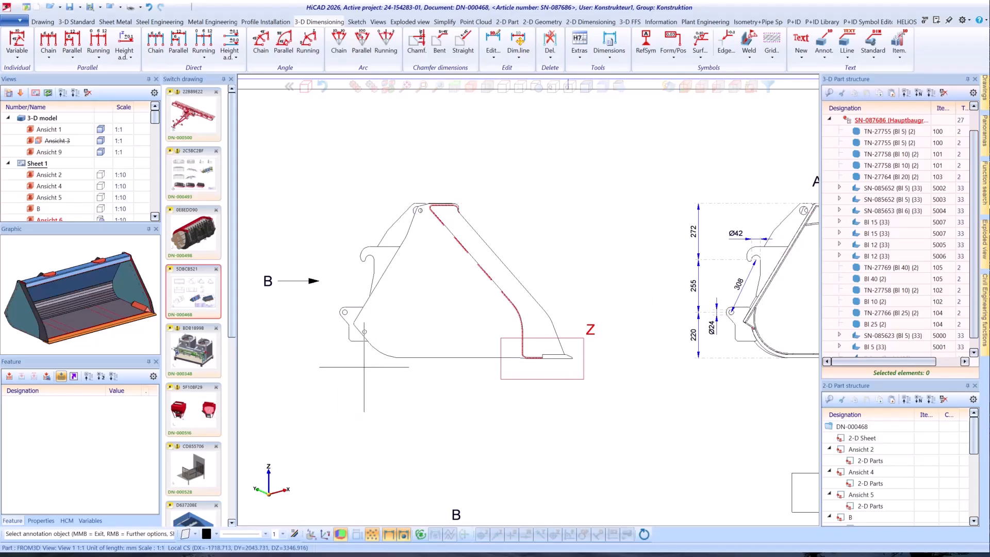
scroll(565, 371, "down", 3)
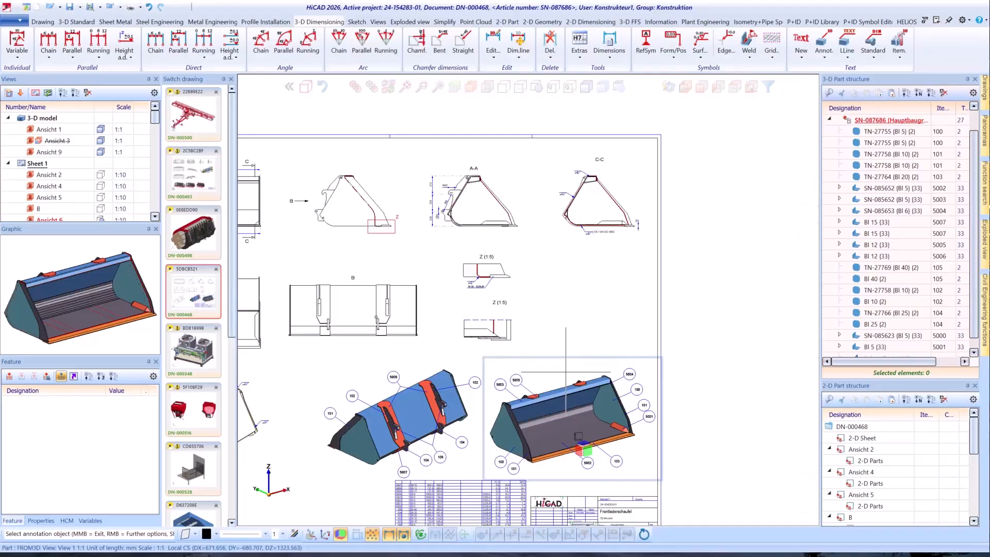
right_click(566, 371)
left_click(918, 538)
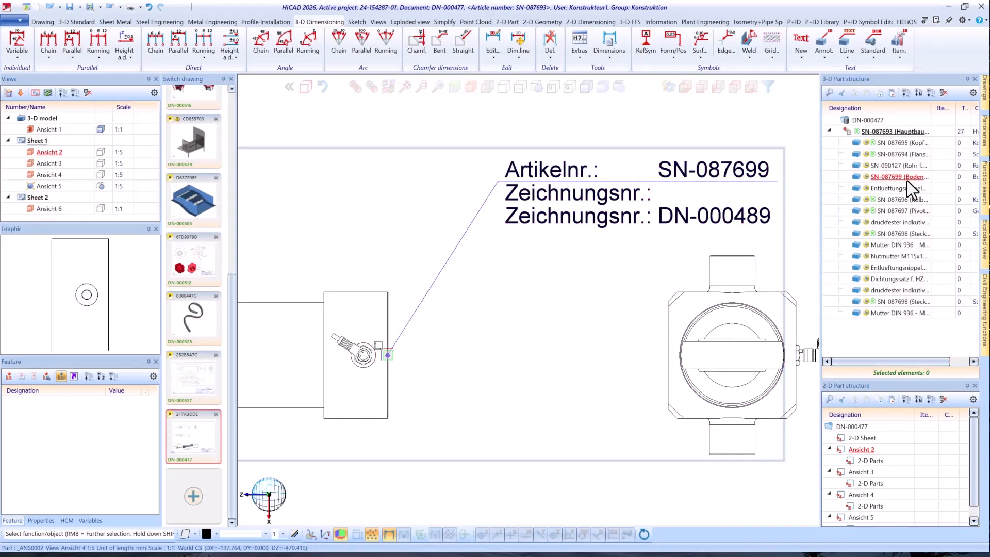
- Add an empty fourth line to the SN-087699 annotation tag and search the available attributes for "linked"
double_click(566, 190)
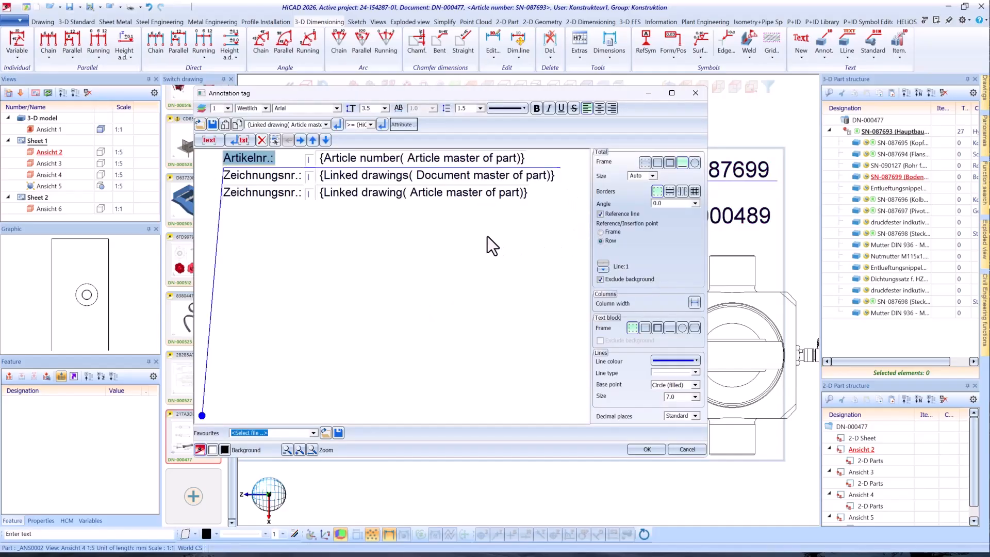
left_click(528, 198)
key("Return")
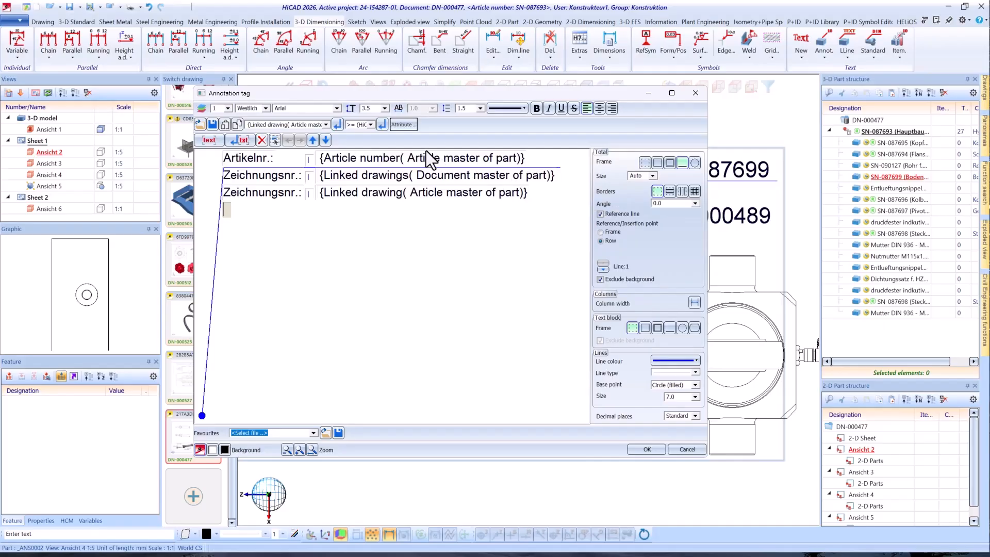
left_click(410, 127)
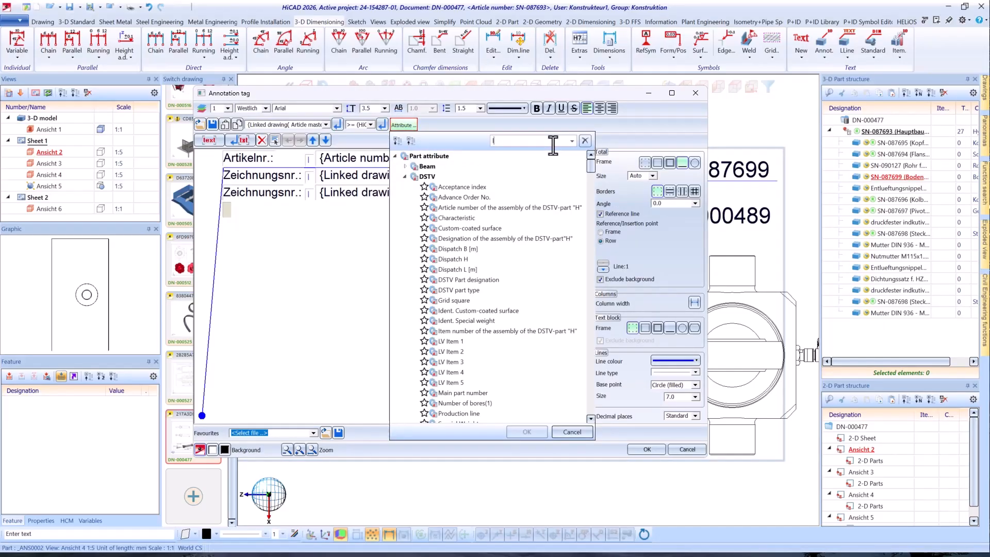
type("linked")
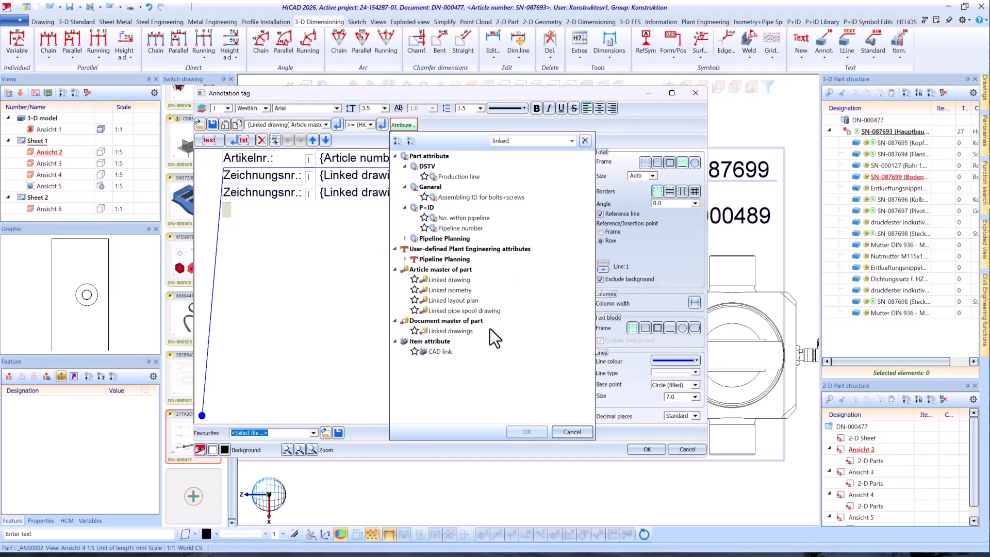
- Clear the attribute search and search the attributes for "cust" instead
left_click(585, 140)
type("c")
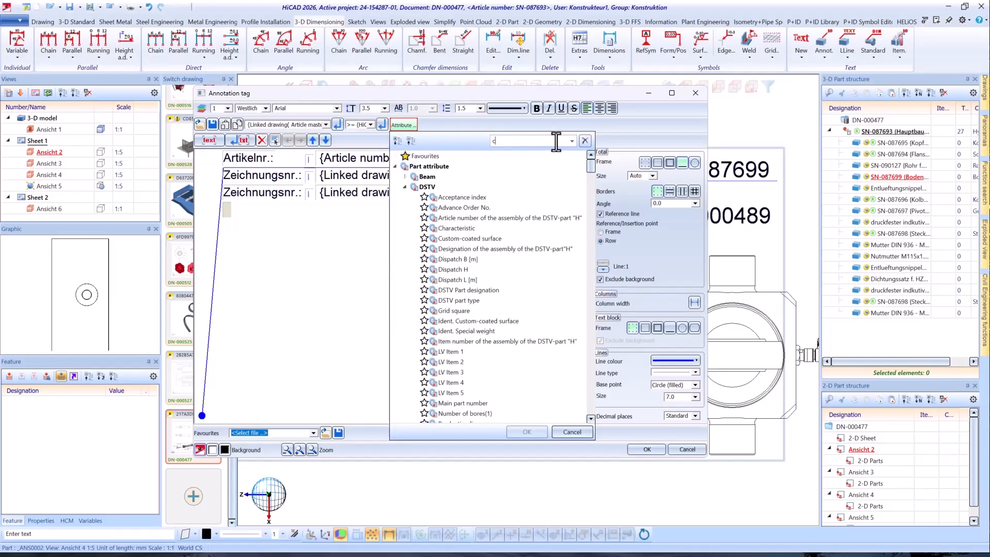
type("ust")
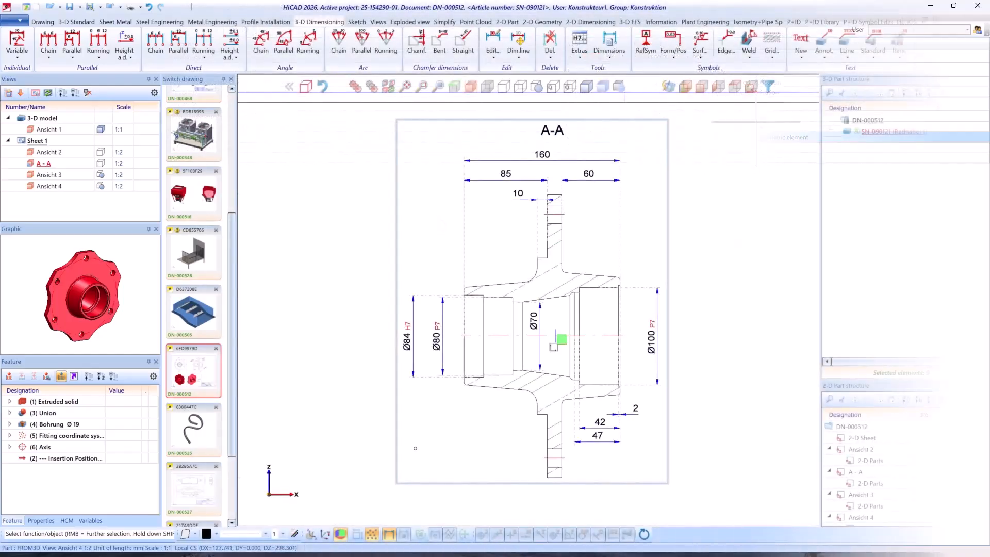
- Place a flatness tolerance symbol with value 1 and datum A on the hatched hub surface in section A-A
left_click(673, 41)
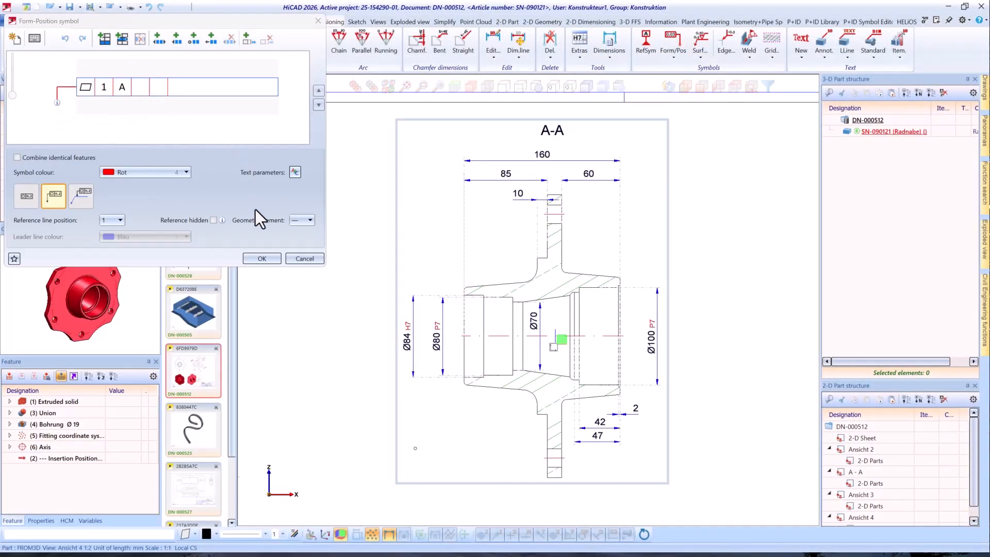
left_click(260, 258)
scroll(518, 479, "up", 3)
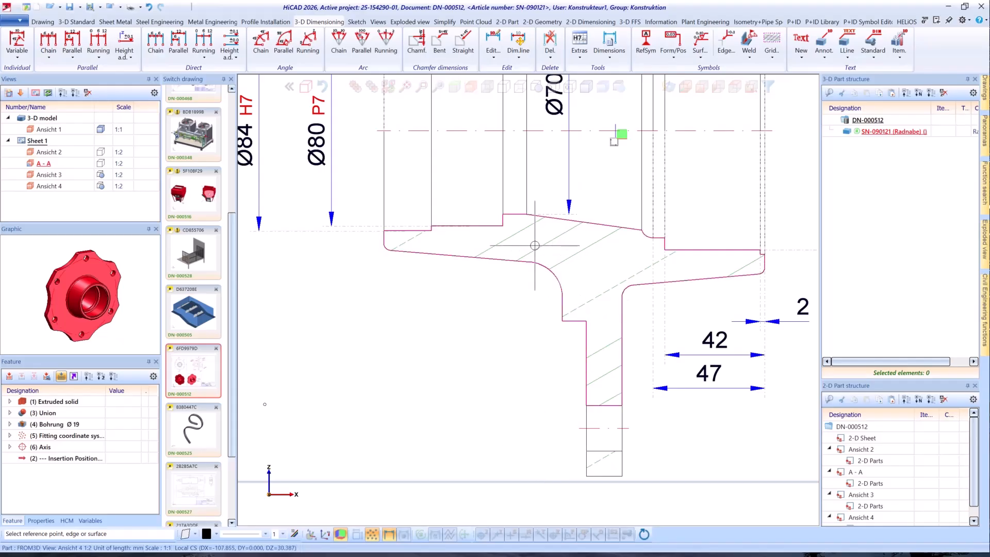
left_click(460, 317)
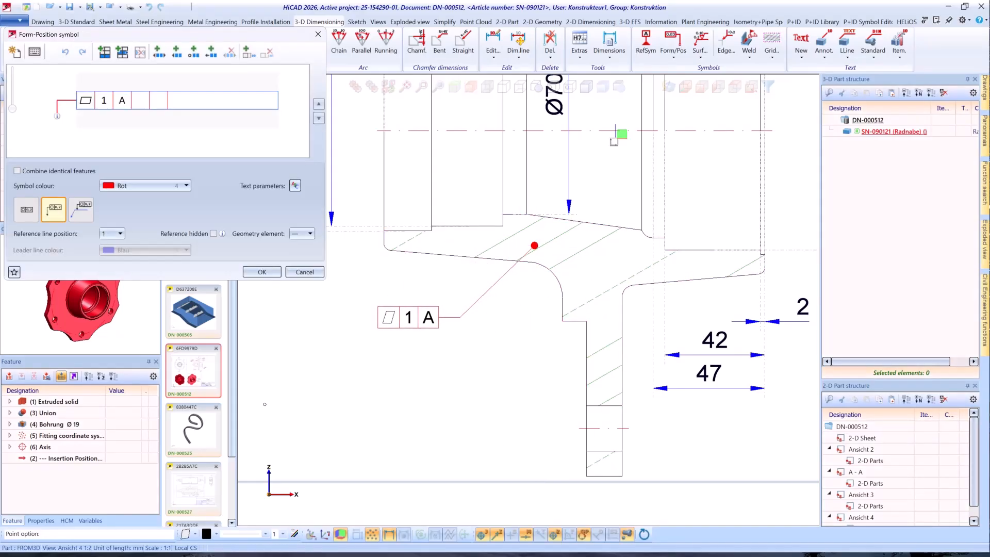
- Attach a second flatness symbol, value 1 and datum A, to the vertical flange edge in section A-A
left_click(263, 274)
left_click(586, 381)
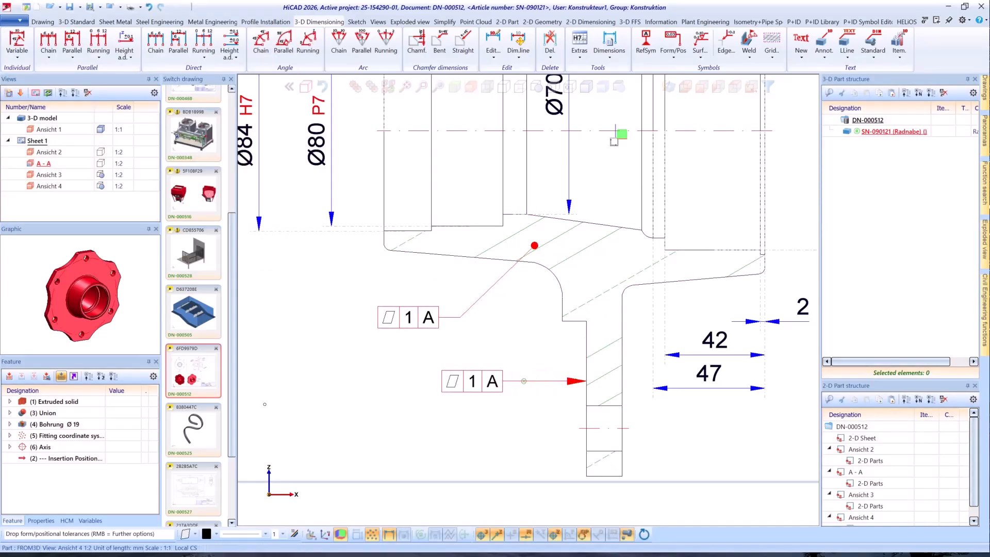
left_click(545, 362)
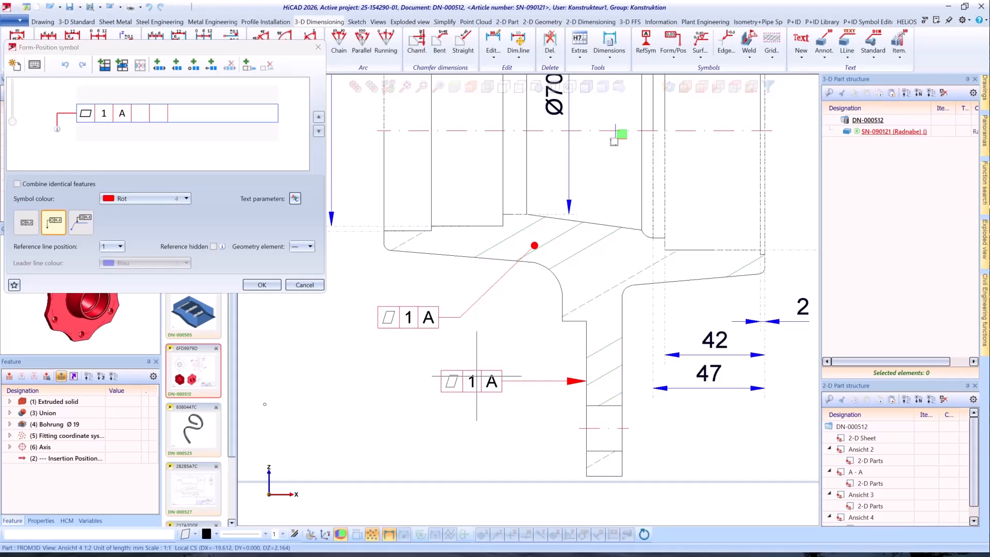
- Place a third flatness symbol, value 1 and datum A, with an additional blue leader line pointing to the flange's lower end
left_click(80, 225)
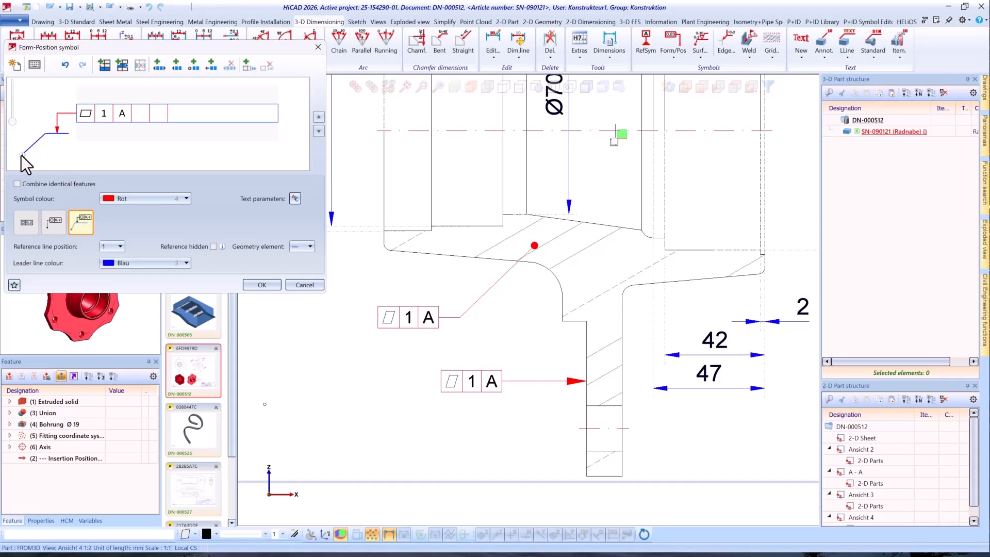
left_click(271, 283)
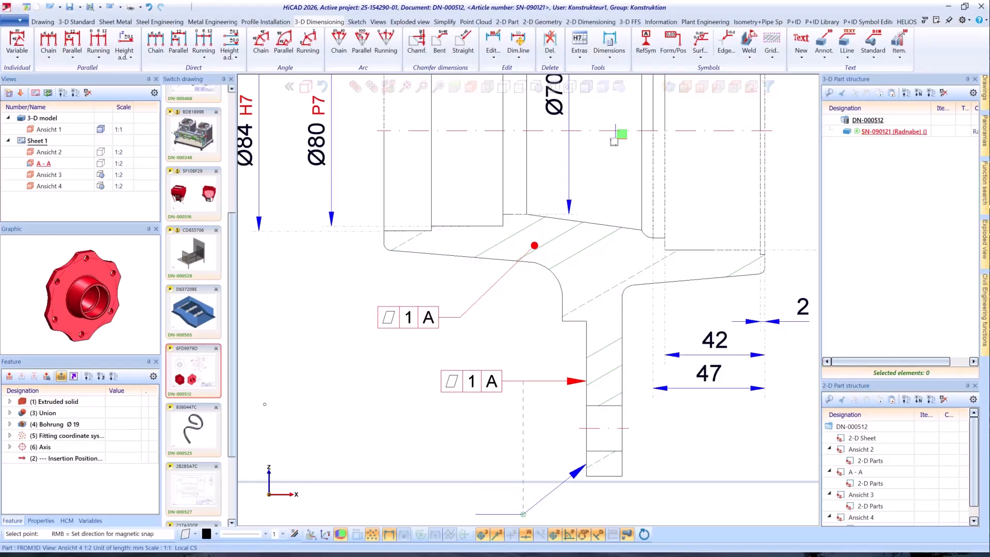
left_click(529, 493)
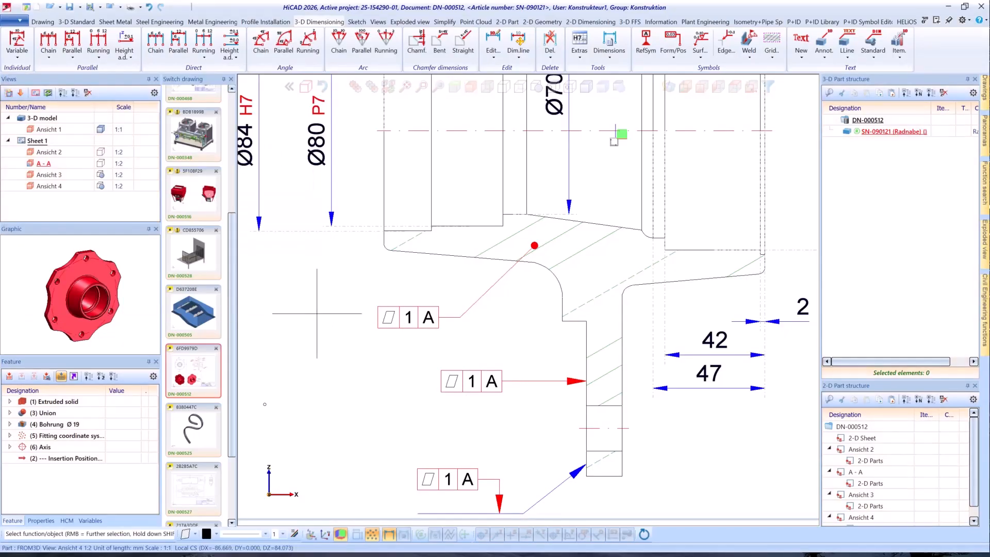
left_click(306, 311)
- Change the lowest flatness symbol to a filled-circle reference line end, a circle geometry element and an orange leader line
left_click(500, 383)
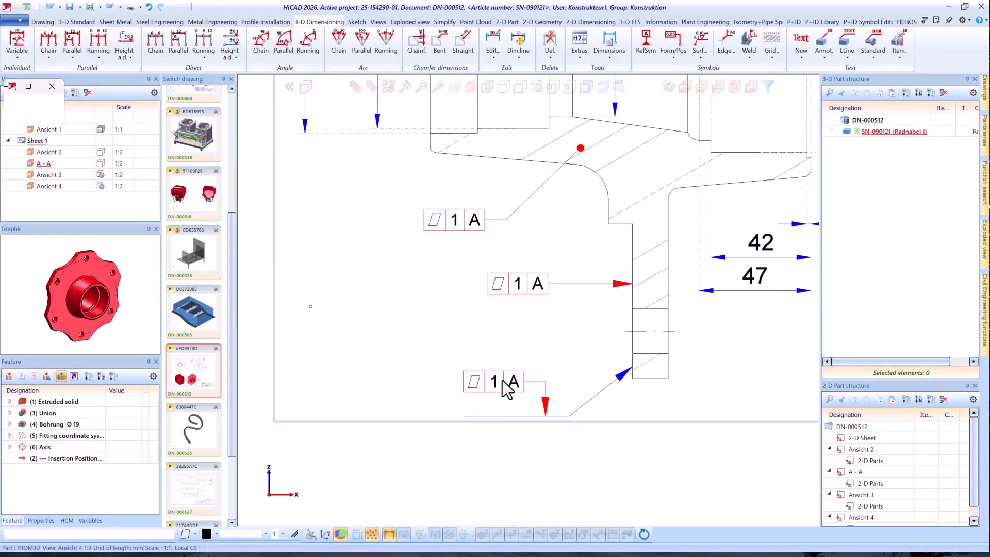
left_click(216, 285)
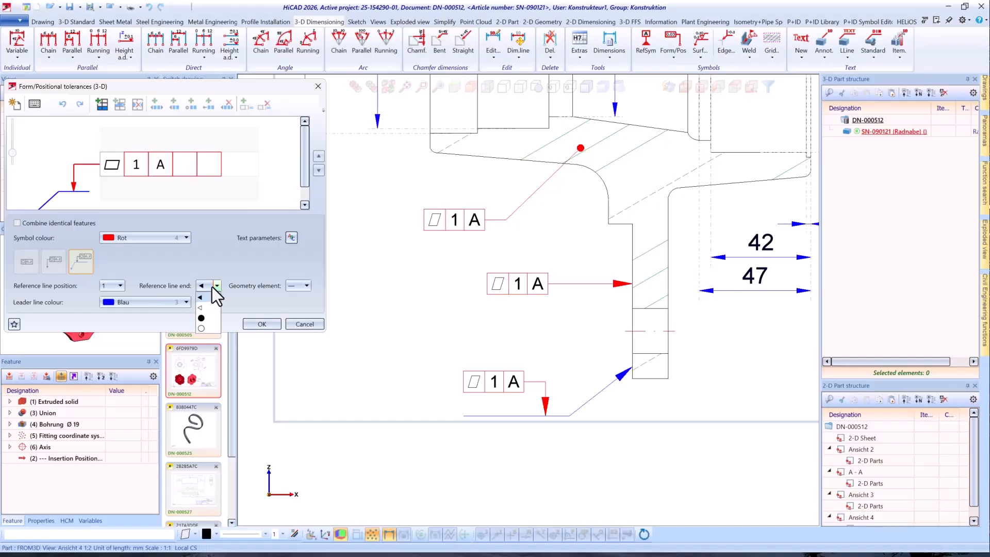
left_click(204, 318)
left_click(294, 286)
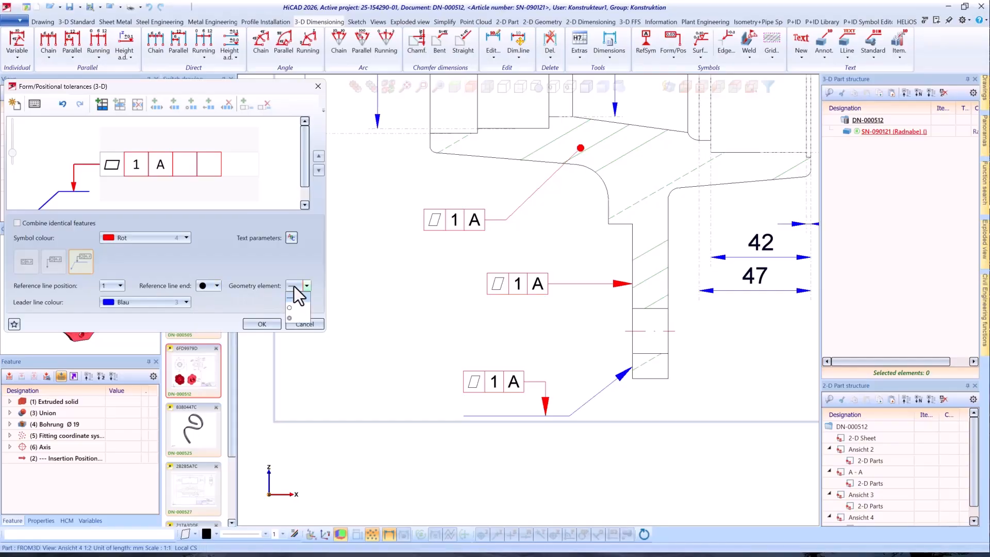
left_click(186, 302)
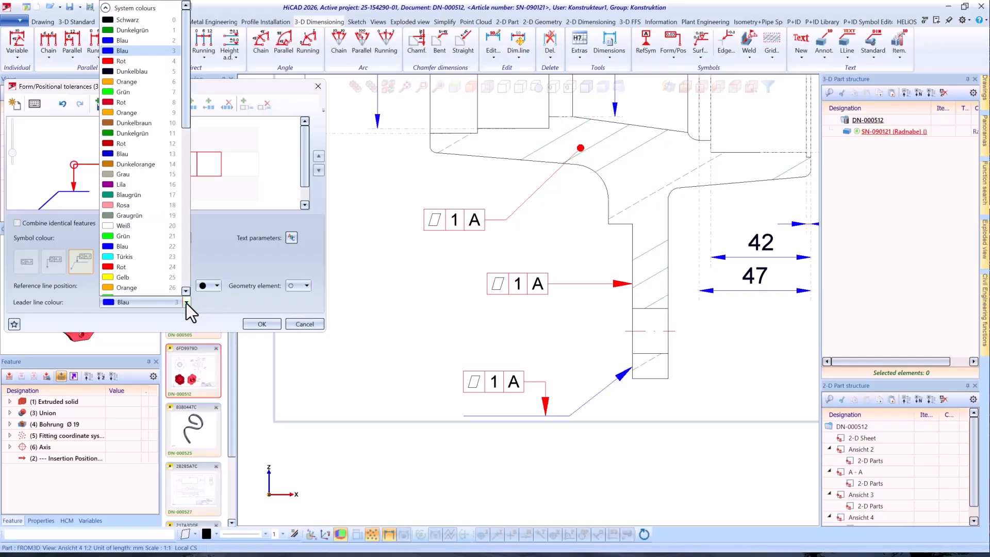
left_click(153, 81)
left_click(258, 325)
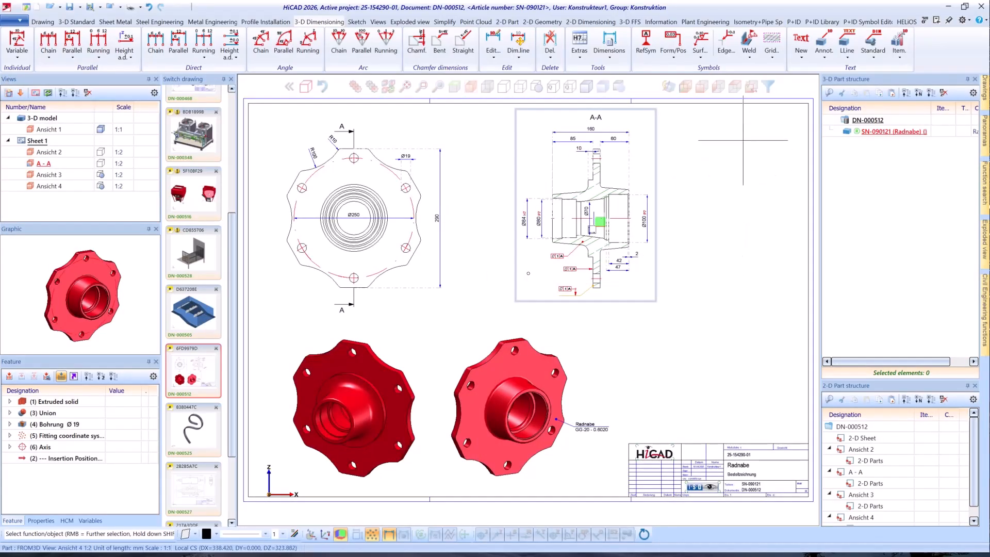
- Place a flatness symbol without a reference line on the sheet beside the Radnabe annotation, with value 1 and datum A
left_click(672, 44)
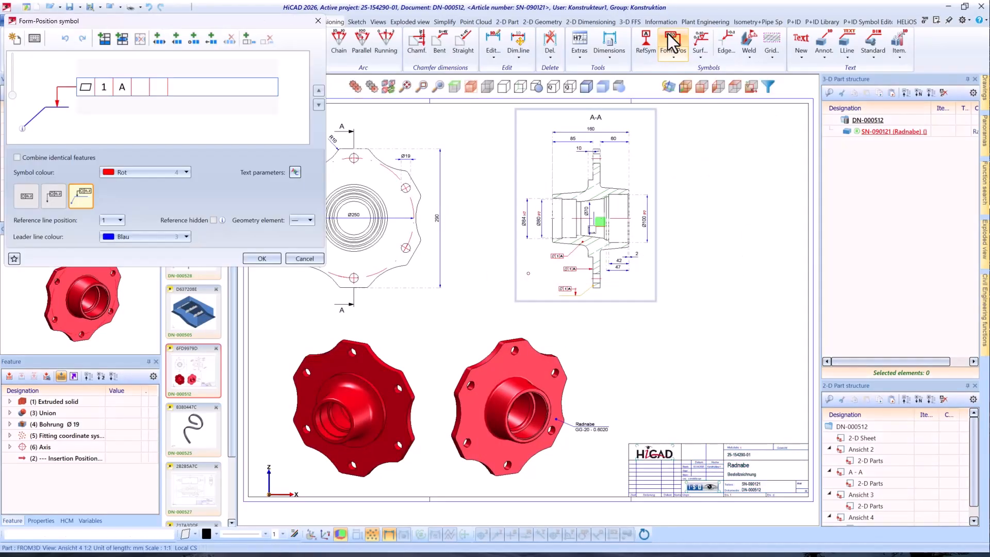
left_click(27, 200)
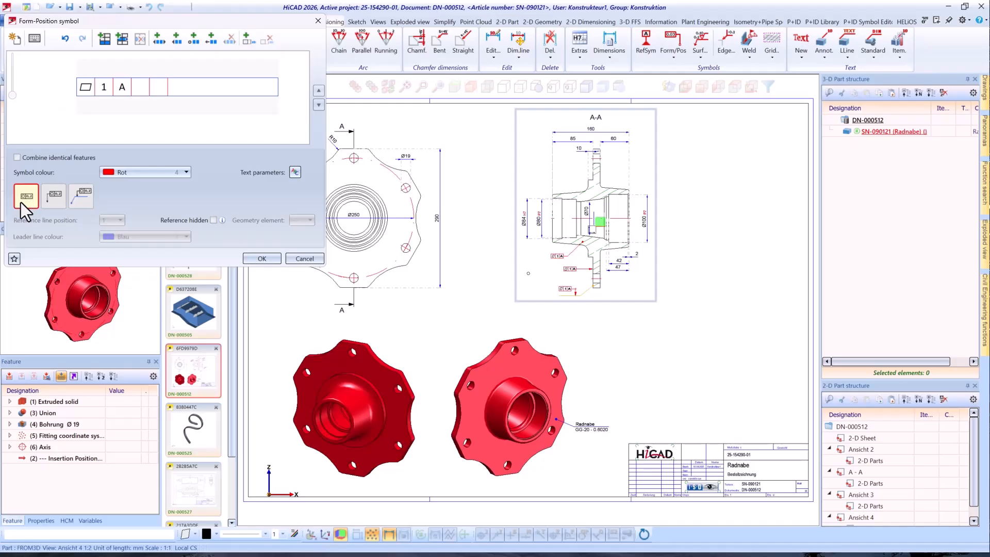
left_click(262, 258)
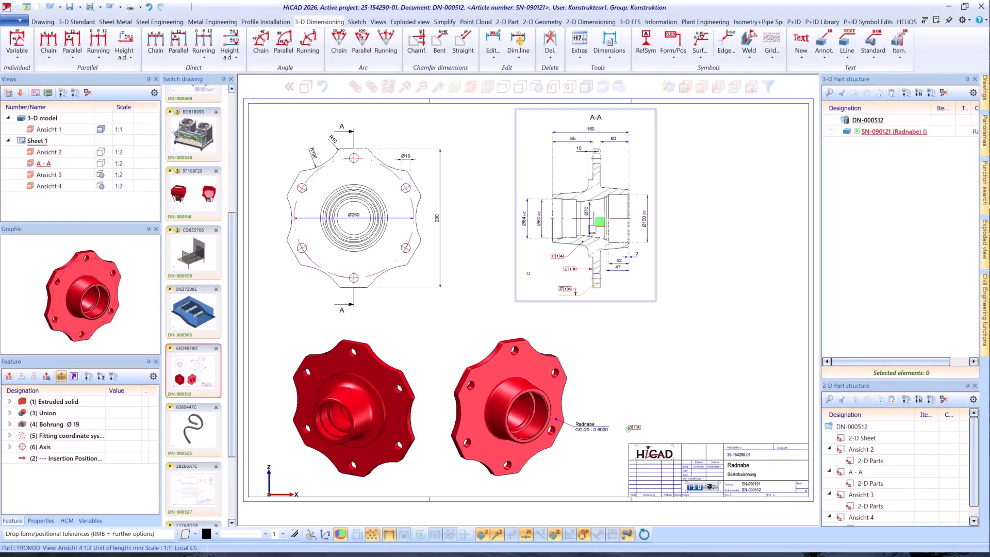
left_click(628, 429)
left_click(305, 272)
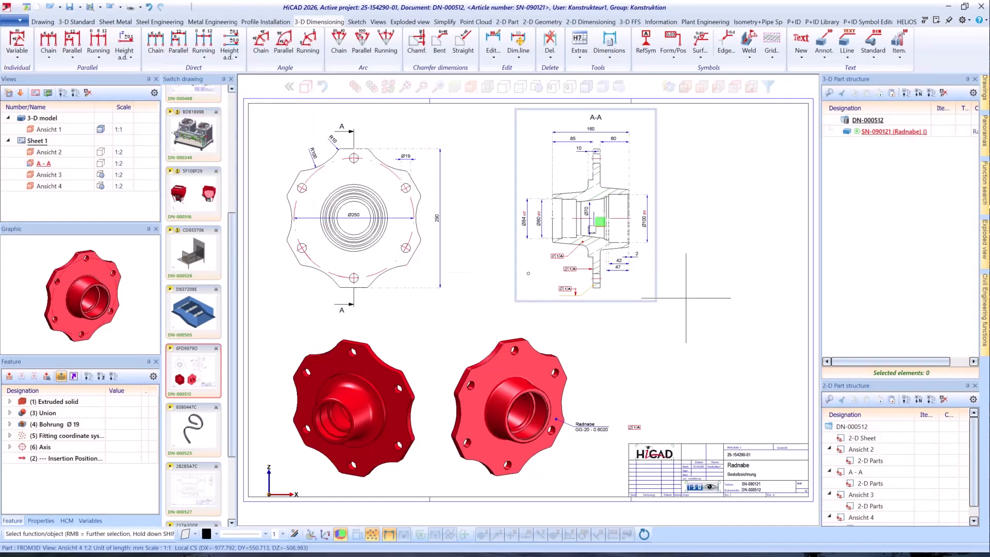
- Place an RZ 0,4 surface symbol without a leader line next to the free-standing flatness symbol above the title block
left_click(700, 39)
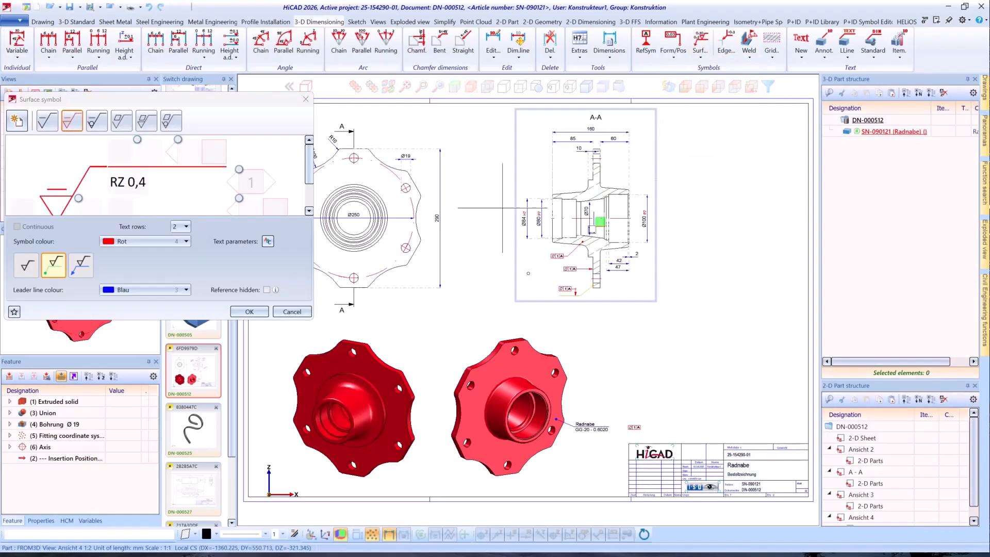
scroll(193, 184, "down", 2)
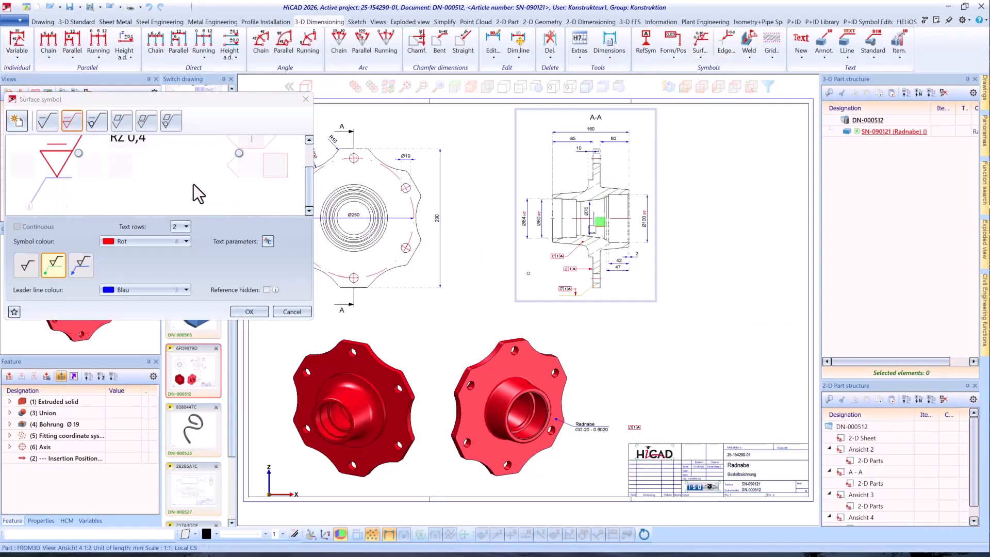
left_click(27, 266)
left_click(263, 311)
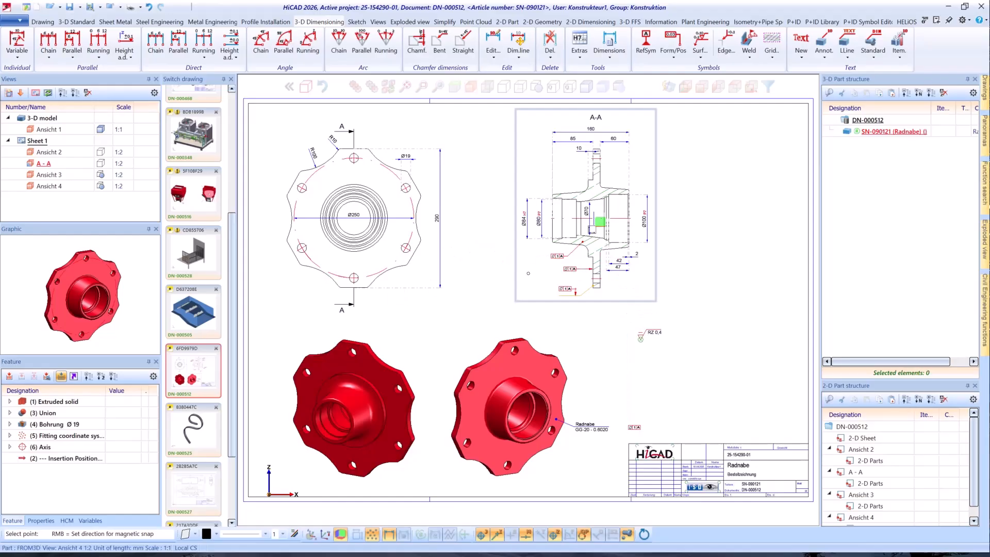
left_click(666, 429)
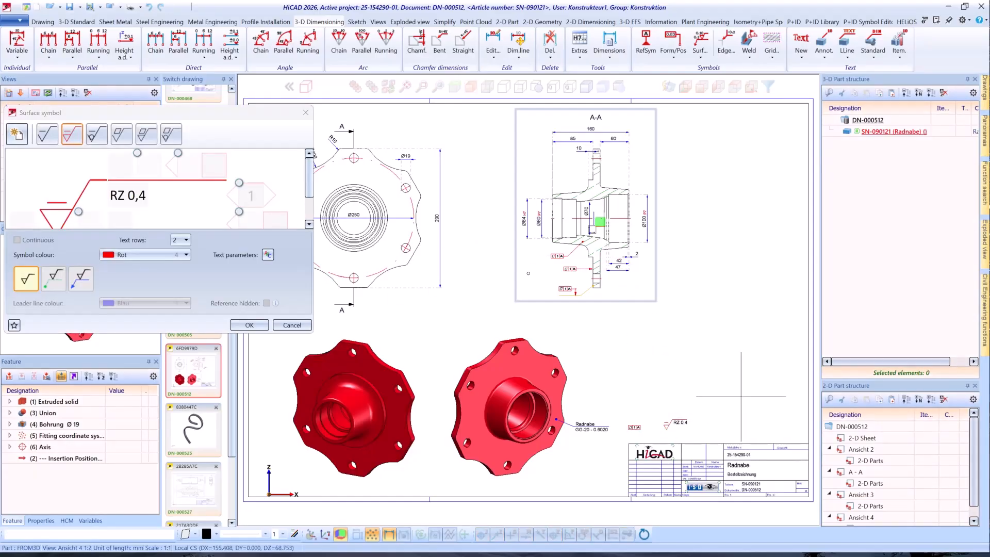
key("Escape")
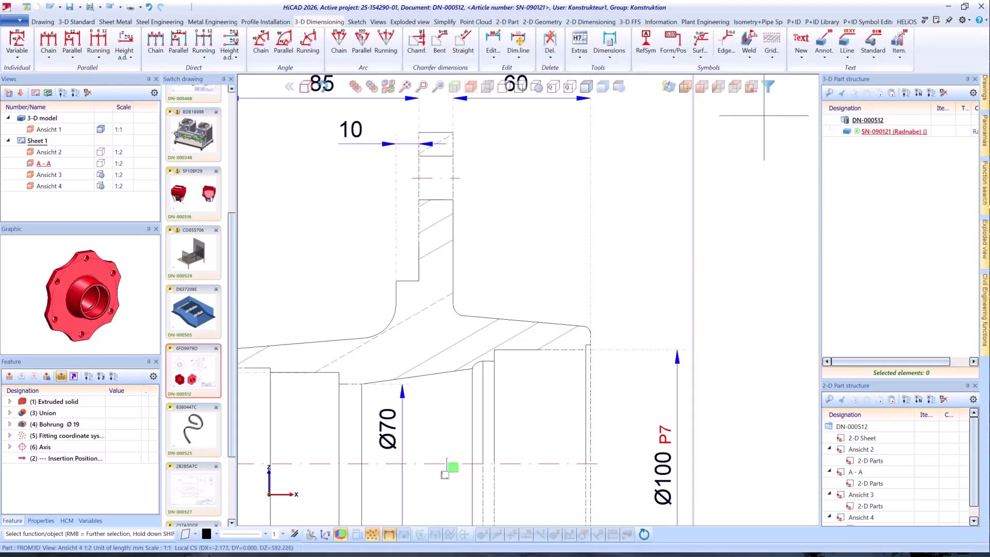
- Add a second planarity row with value 0,5 and datum B to a new form/position symbol, and combine the identical features
left_click(672, 39)
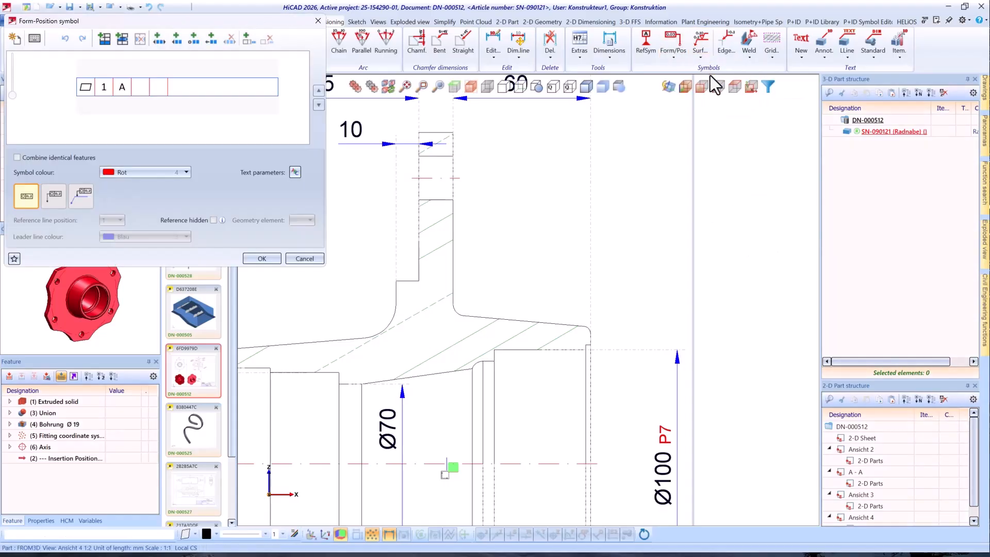
left_click(105, 39)
left_click(85, 105)
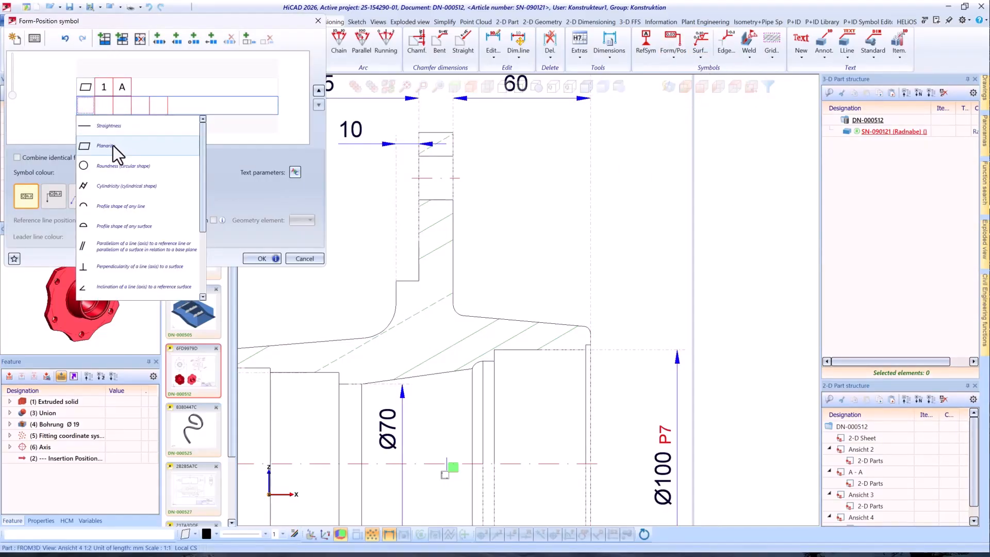
left_click(110, 146)
left_click(108, 106)
type("0")
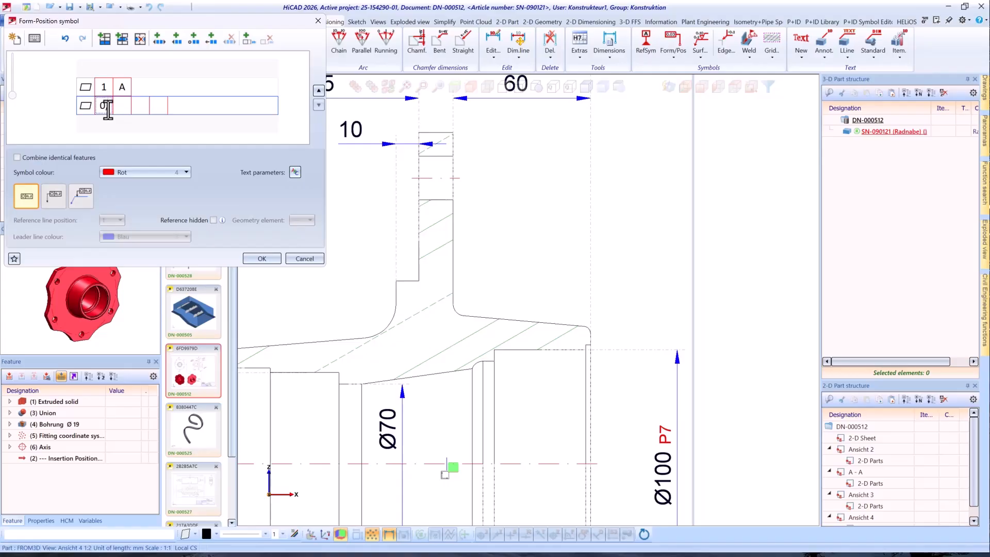
type(",5")
left_click(124, 106)
type("B")
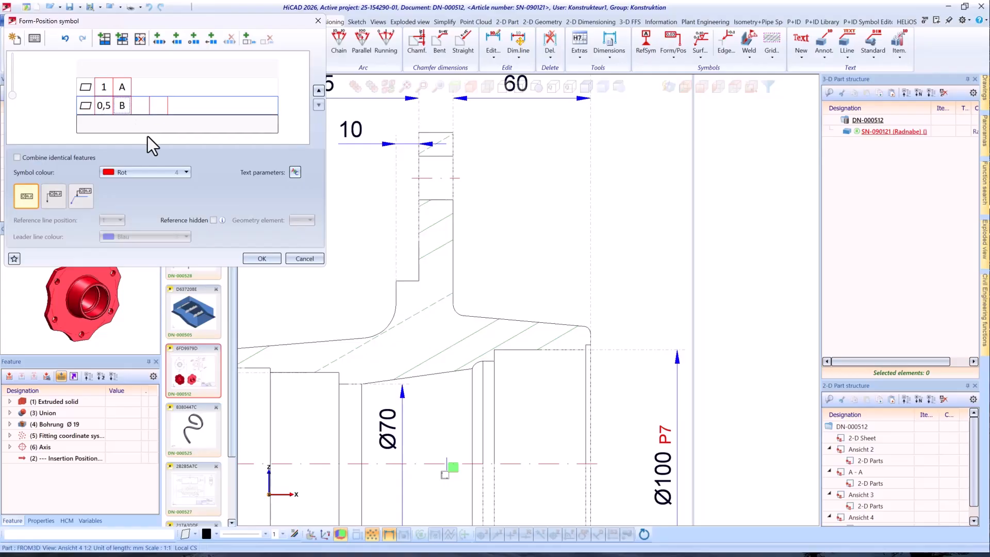
left_click(28, 159)
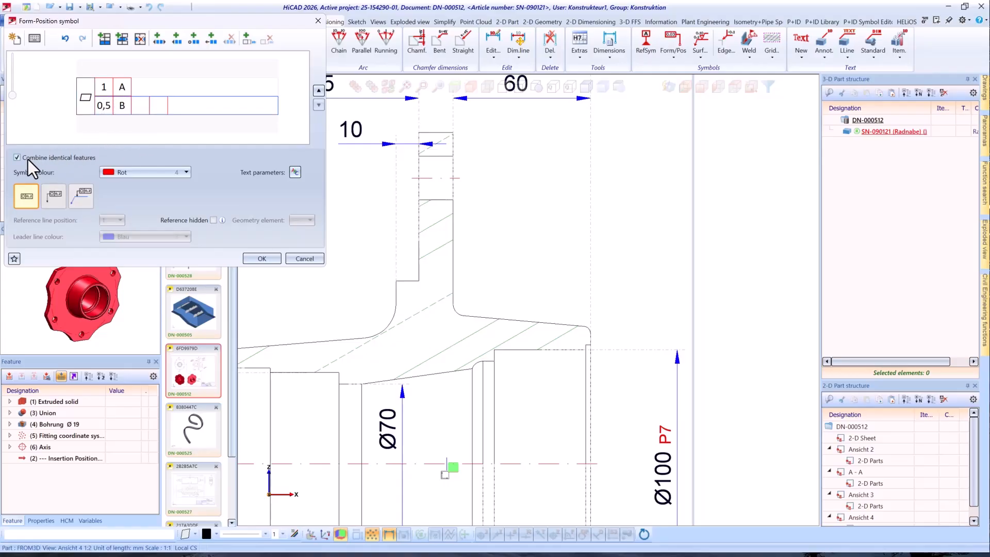
- Give the two-row symbol a reference line at position 2 and place it on the flange's right edge below the bolt hole
left_click(53, 195)
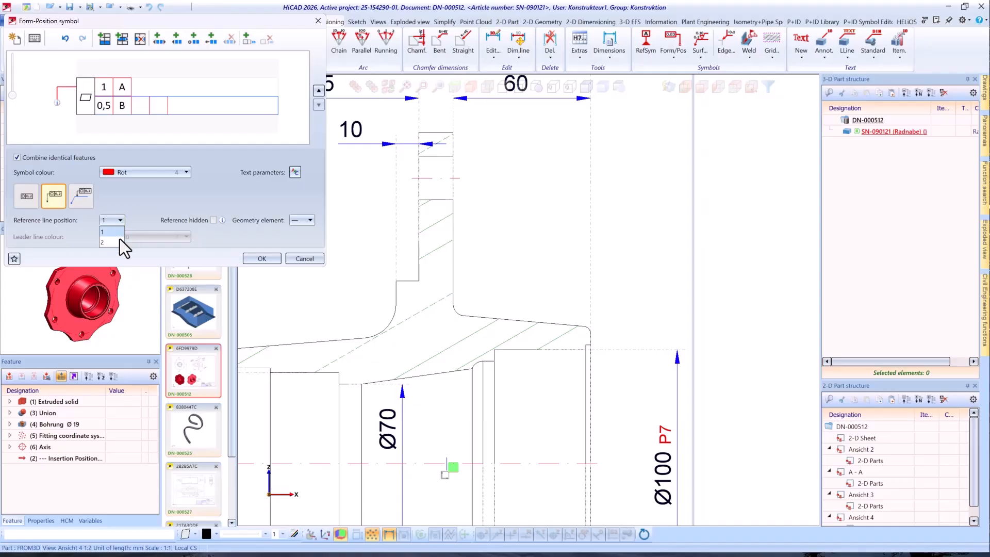
left_click(119, 241)
left_click(262, 258)
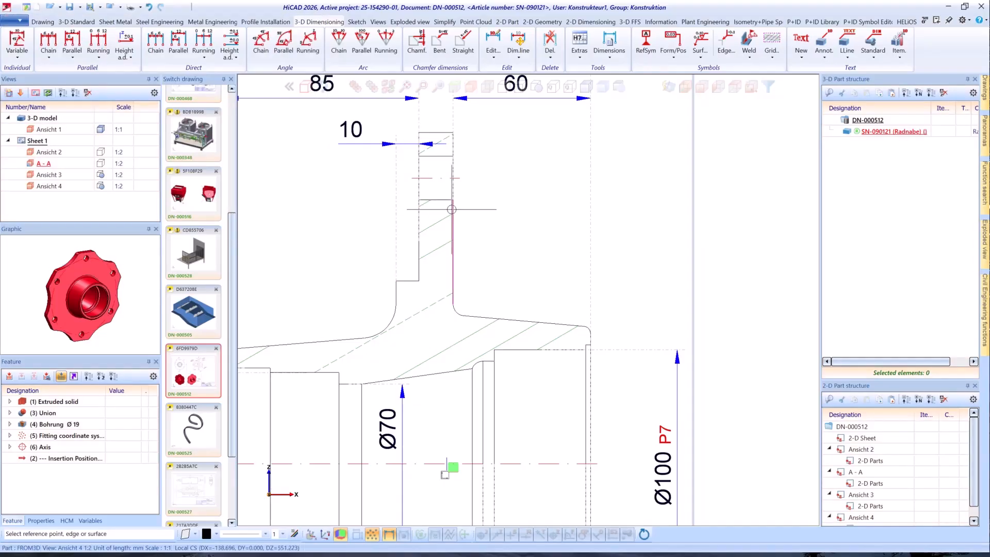
left_click(454, 246)
left_click(532, 175)
key("Escape")
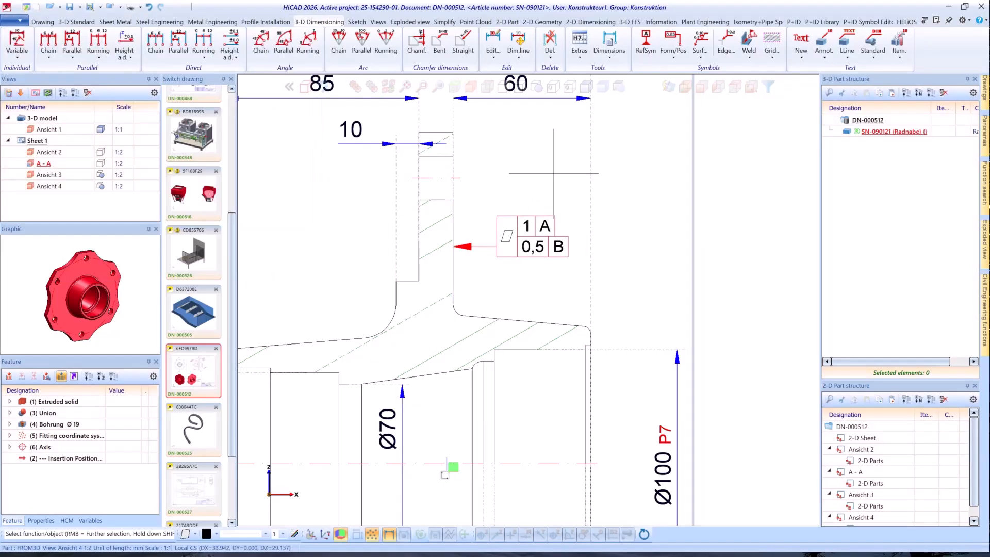